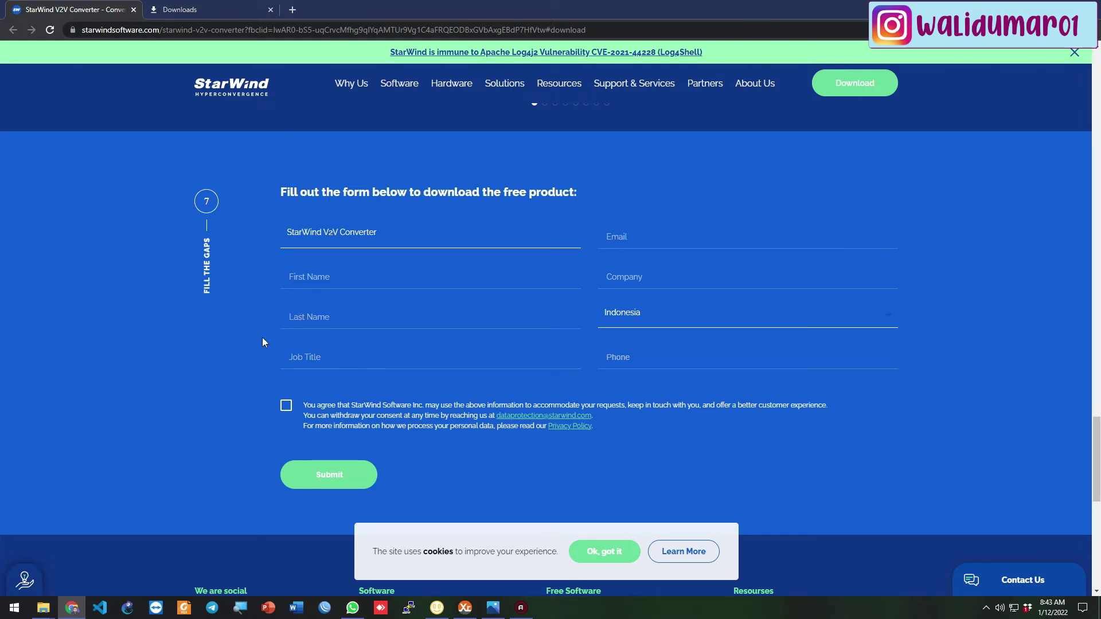
Launch the downloaded starwindconverter.exe installer and accept its license agreement.
click(215, 10)
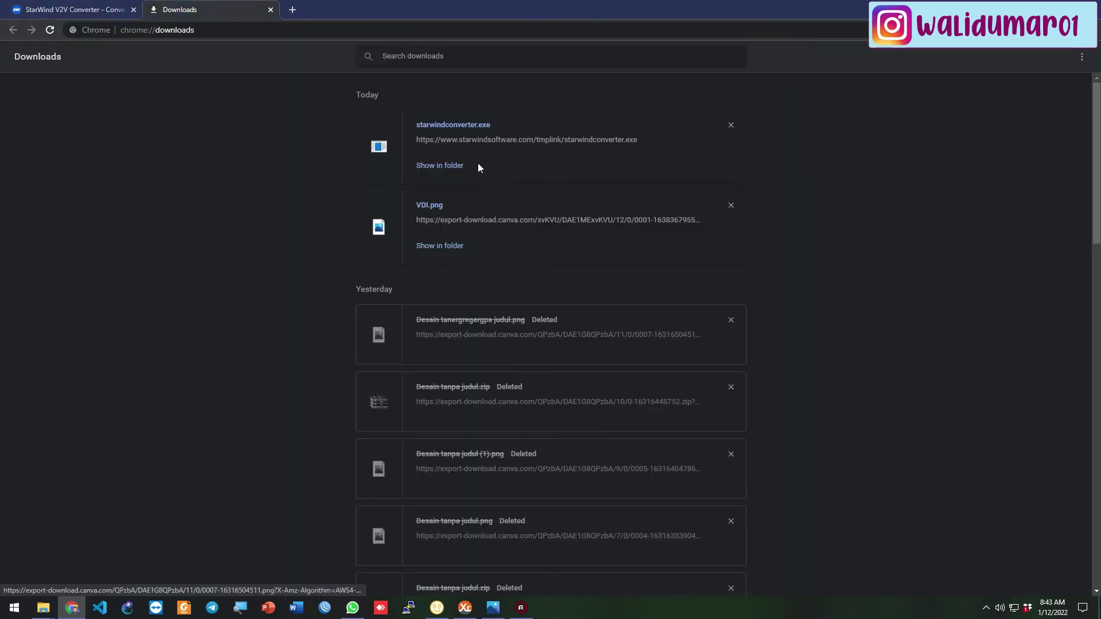
click(462, 129)
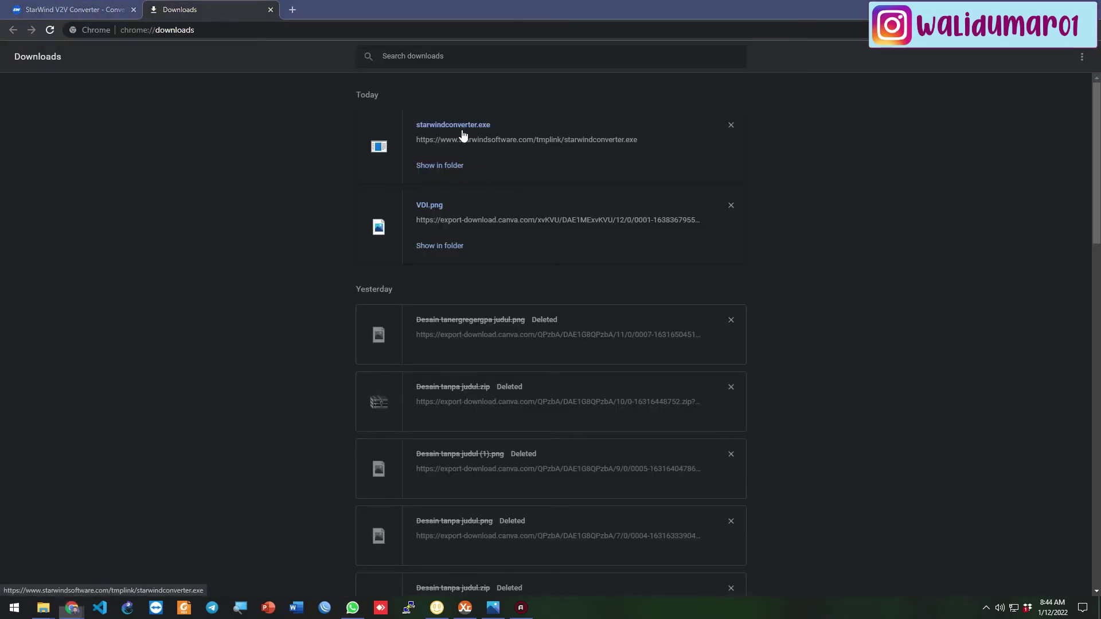
click(115, 17)
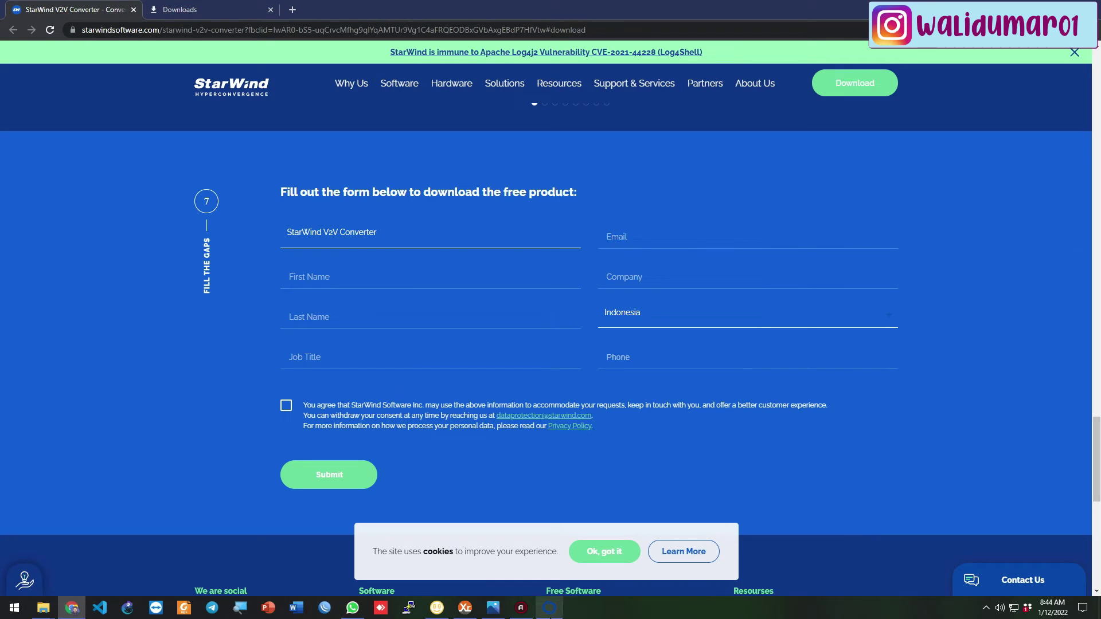
click(436, 360)
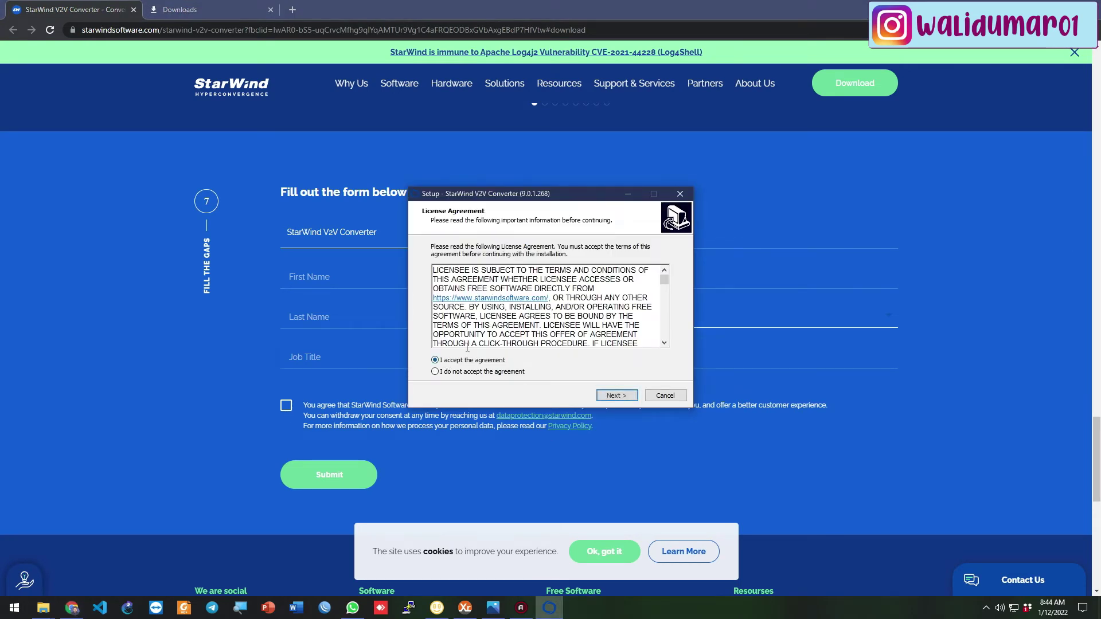
Install StarWind V2V Converter with the default folders and a desktop shortcut.
click(627, 395)
click(626, 397)
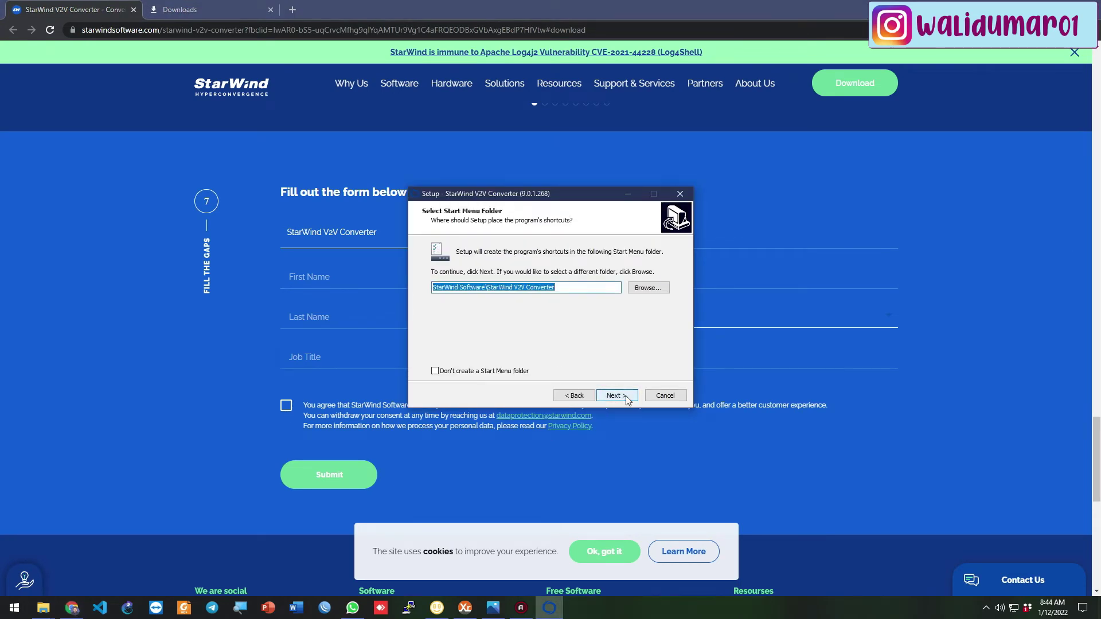
click(625, 395)
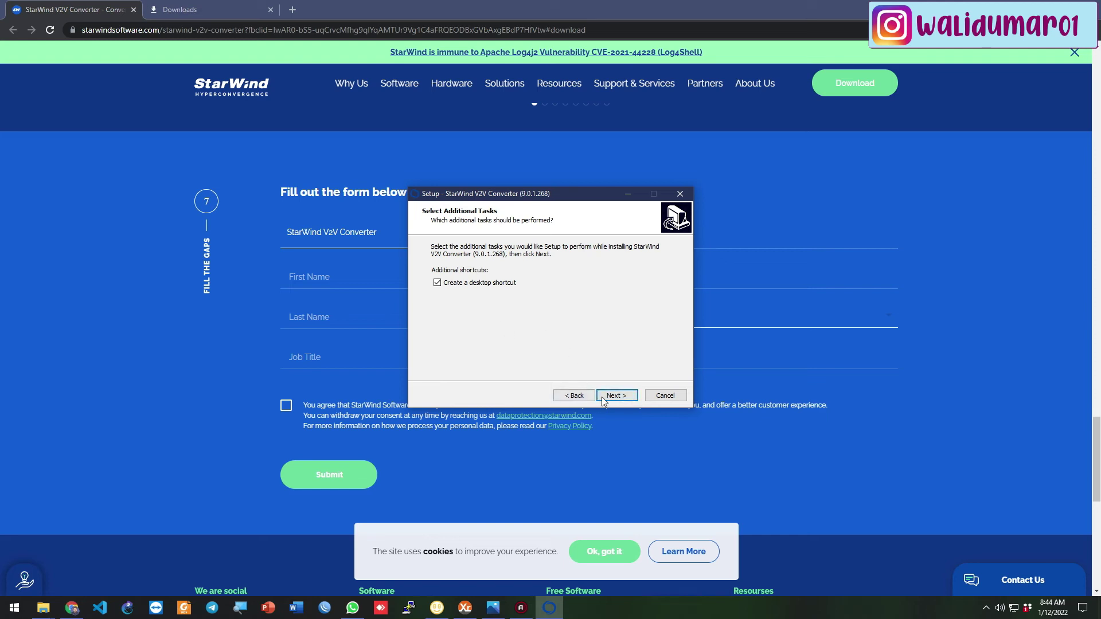
click(602, 397)
click(614, 397)
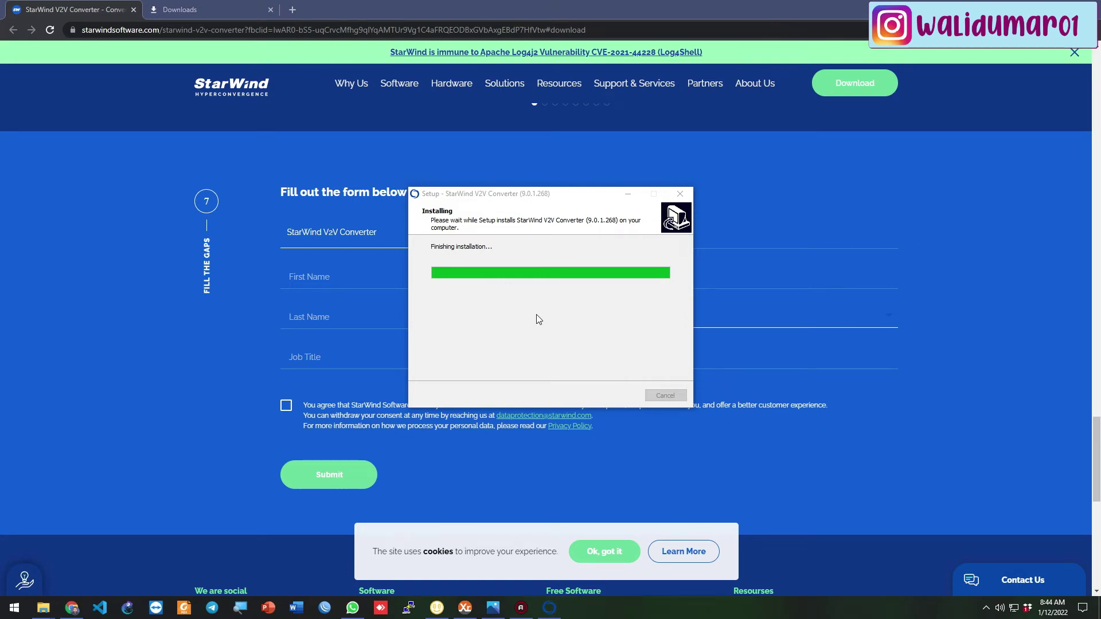
scroll(322, 341, up, 12)
scroll(322, 343, down, 2)
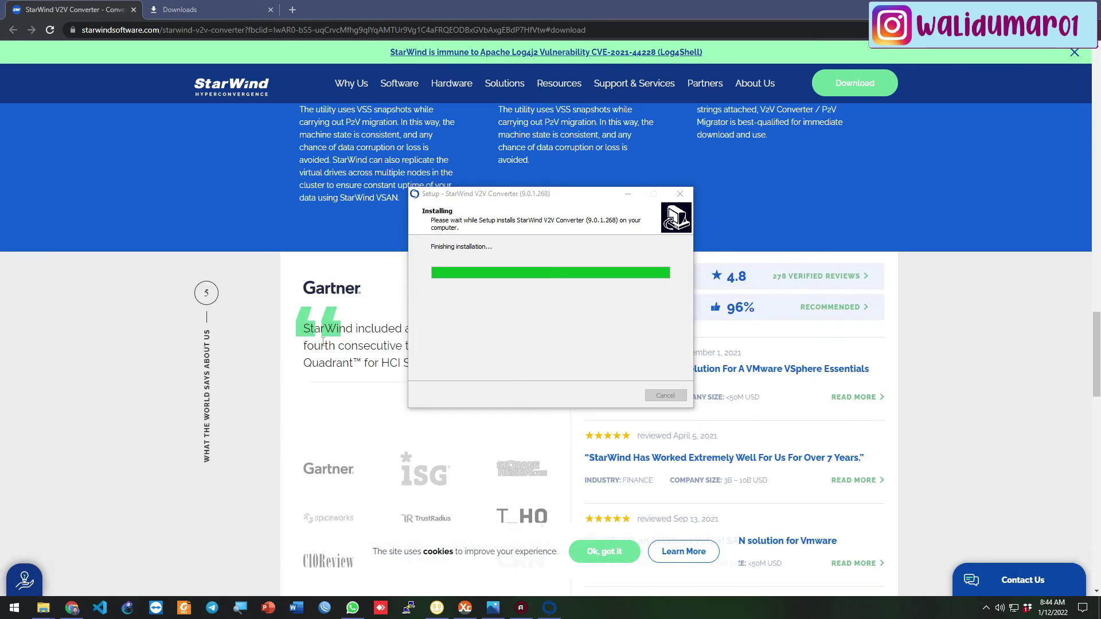
scroll(323, 343, up, 15)
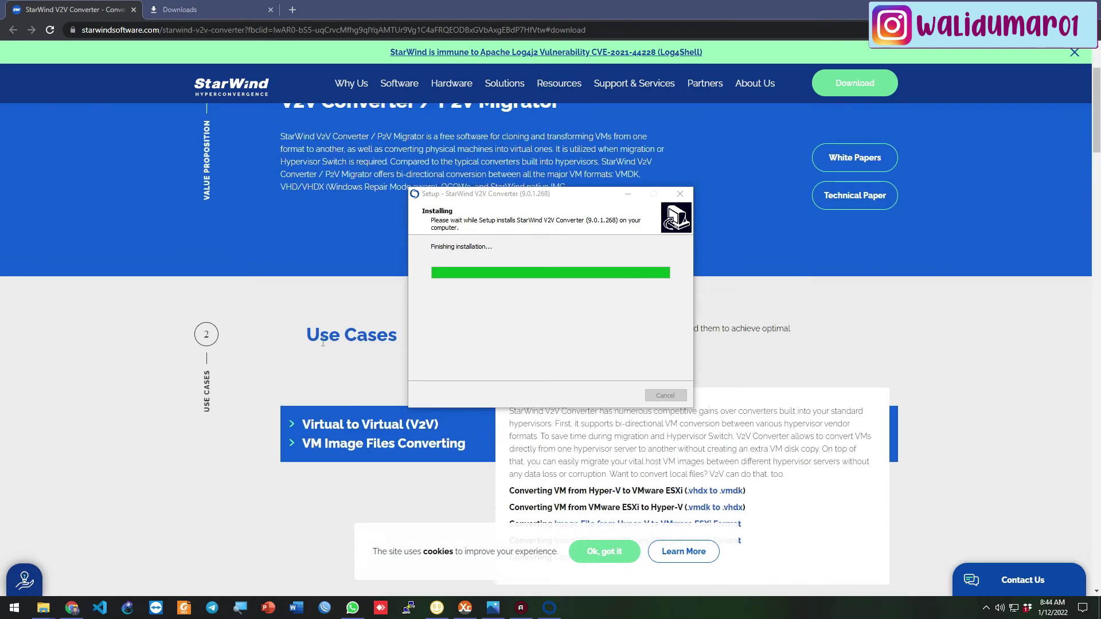
scroll(323, 343, up, 2)
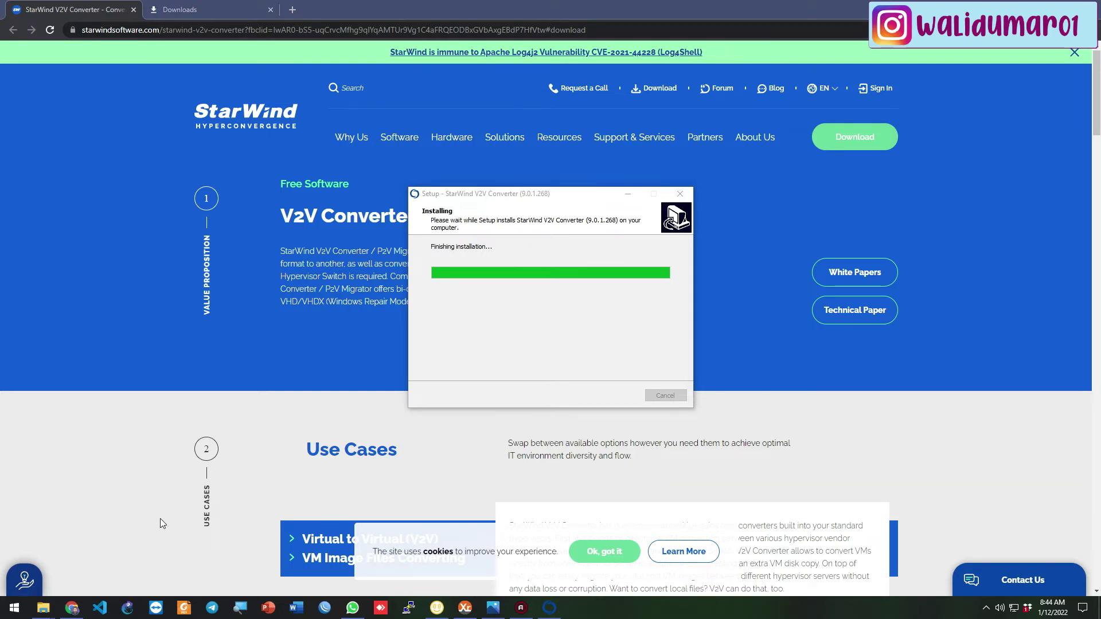
Switch to the debian11 window in File Explorer, go up to the VirtualBox VMs folder and maximize the window.
mouse_move(43, 608)
click(109, 545)
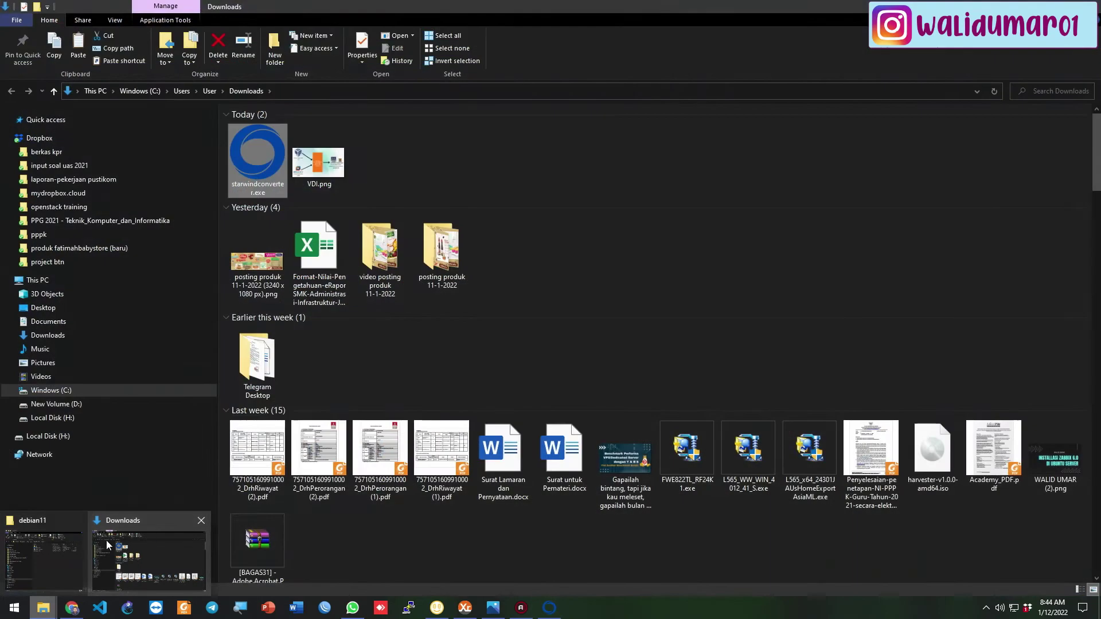
click(43, 553)
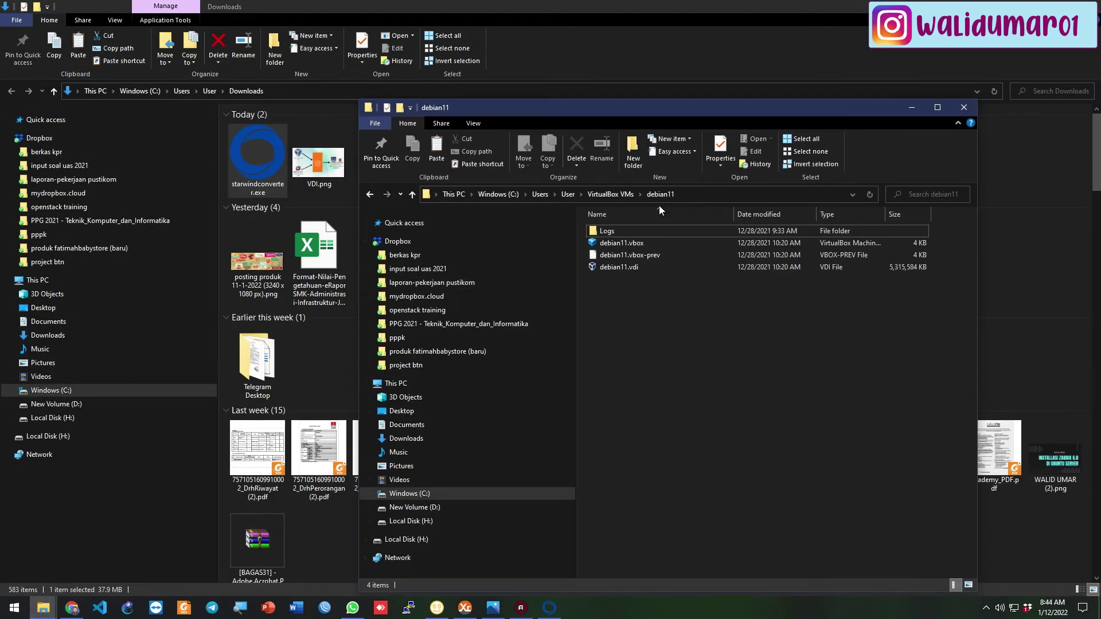
click(608, 195)
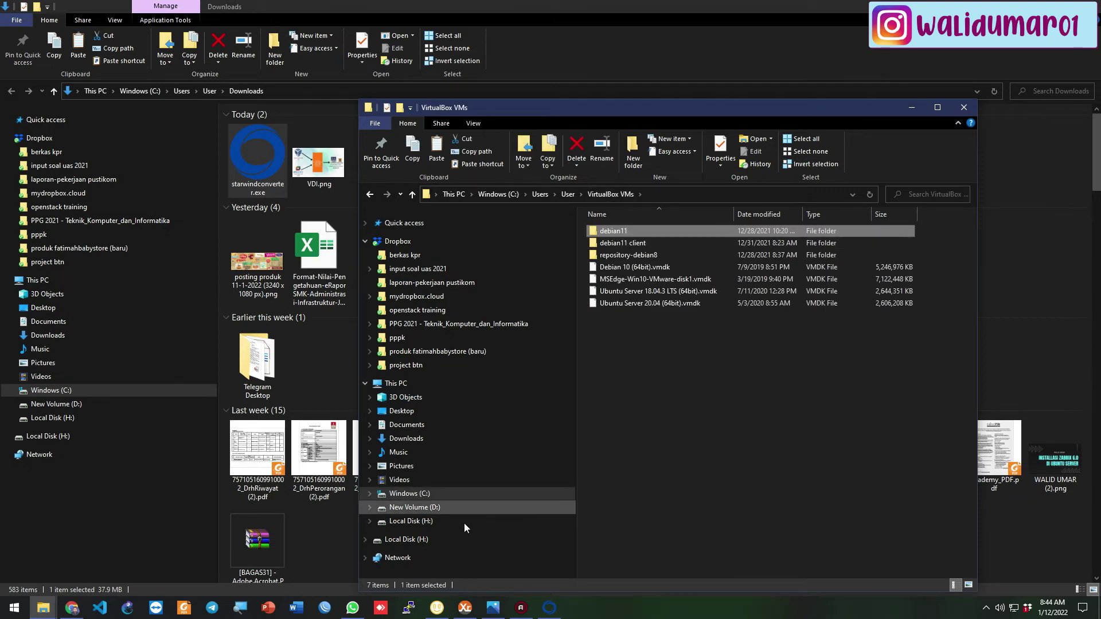
click(550, 608)
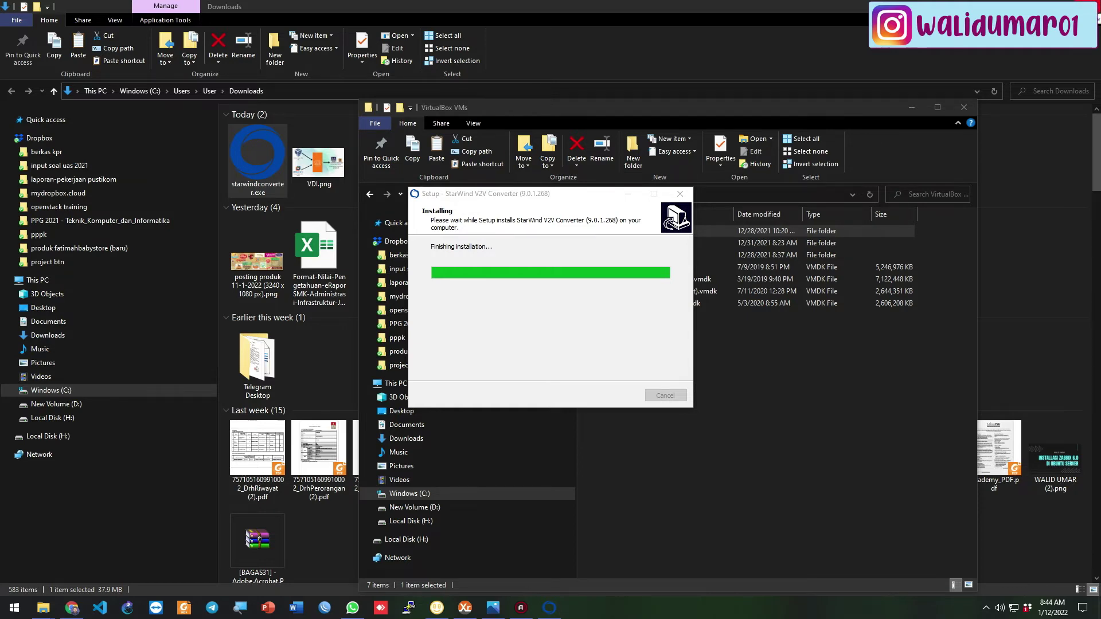
click(938, 104)
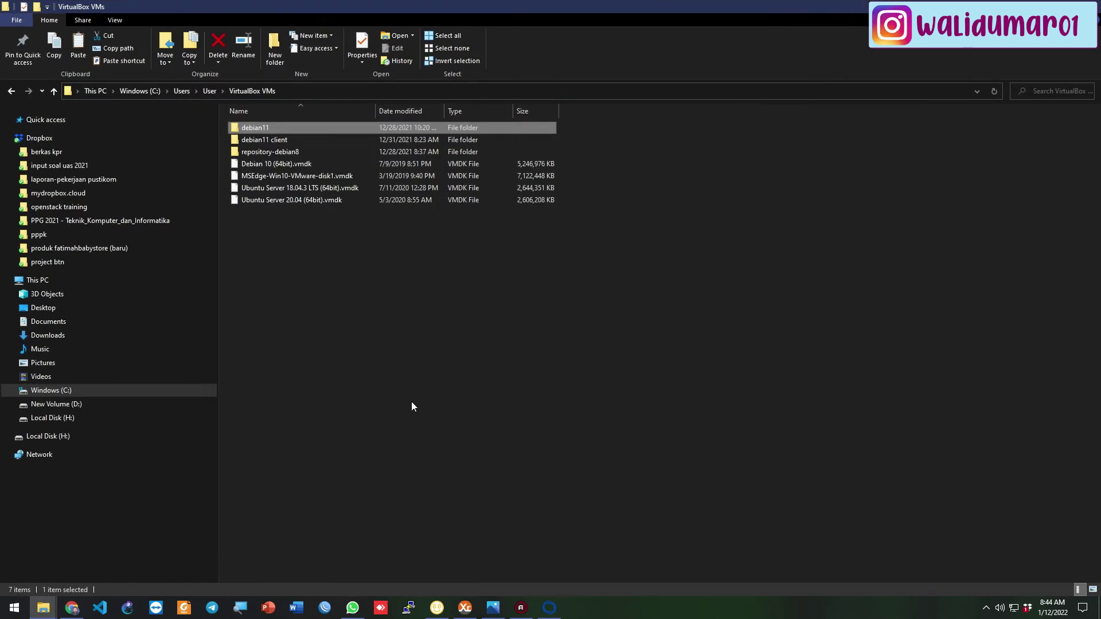
Return to the StarWind setup wizard and finish it with the computer restart postponed.
click(549, 608)
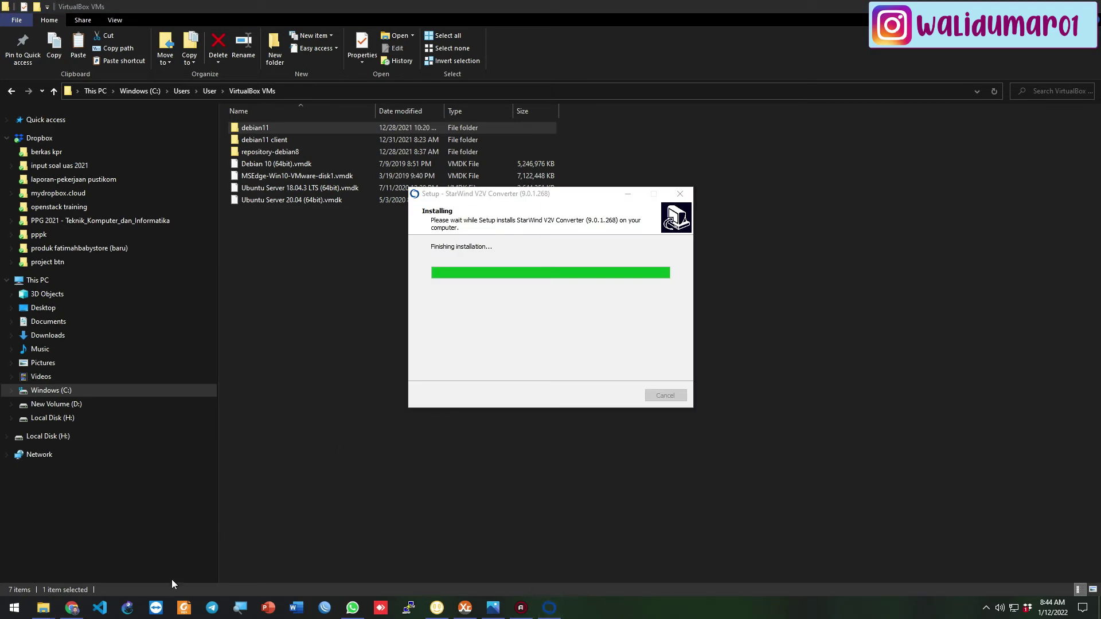
mouse_move(79, 609)
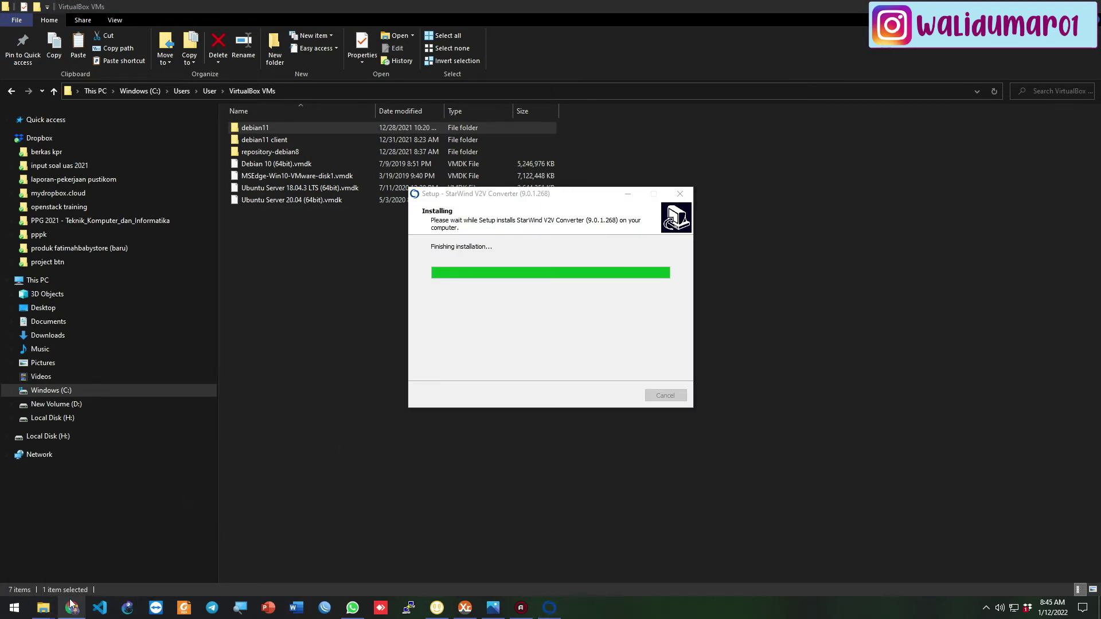
click(90, 563)
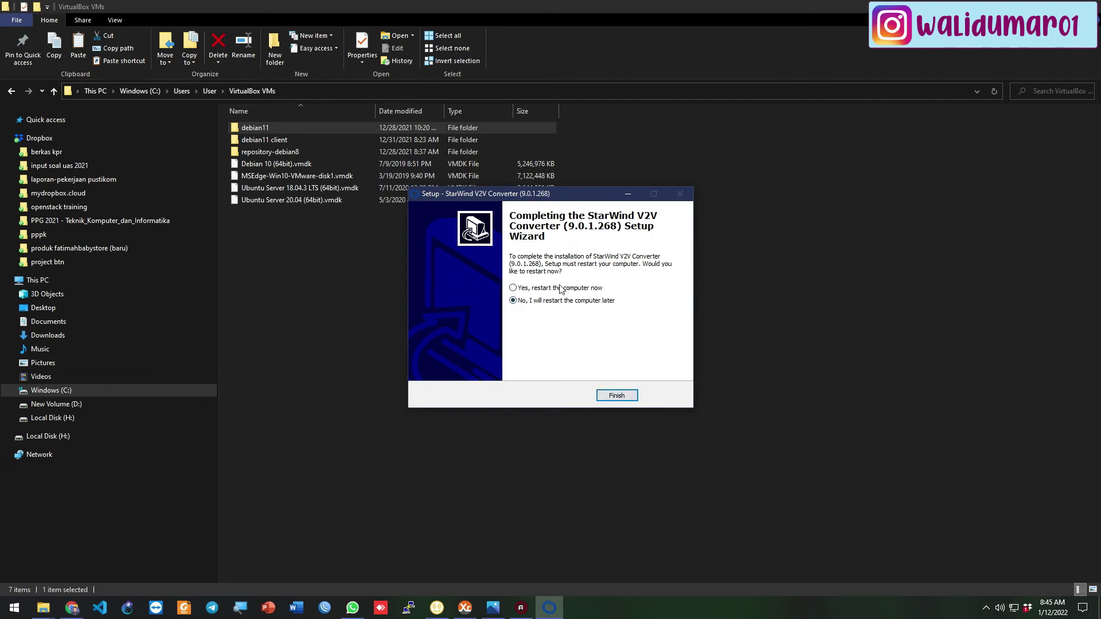
click(618, 396)
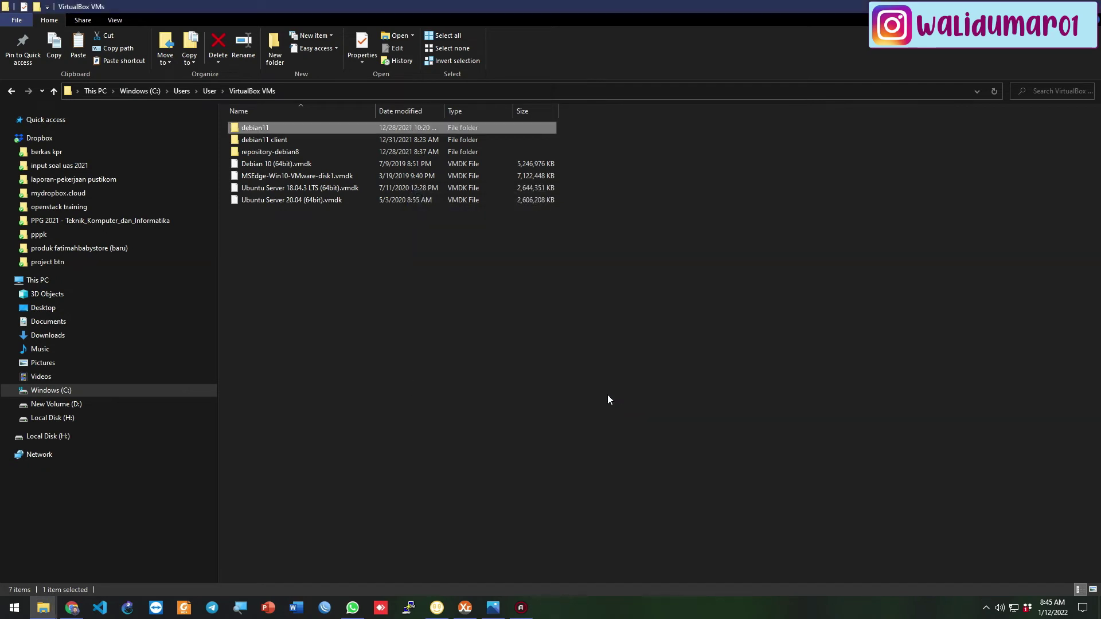
click(514, 399)
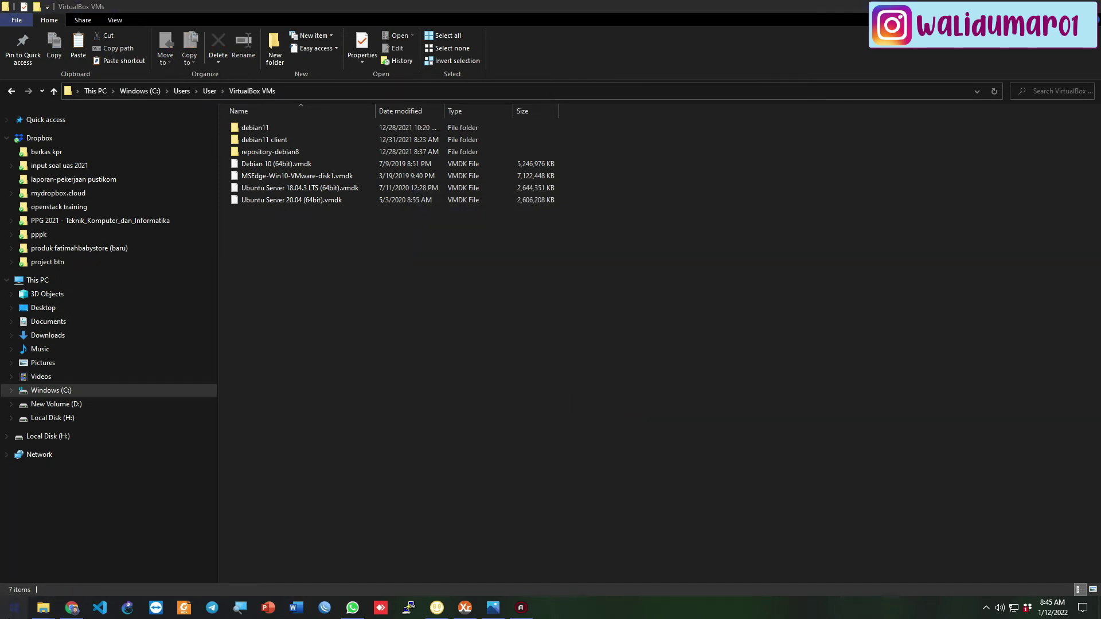
Search Windows for "starw" and launch StarWind V2V Converter.
click(14, 607)
text(starw)
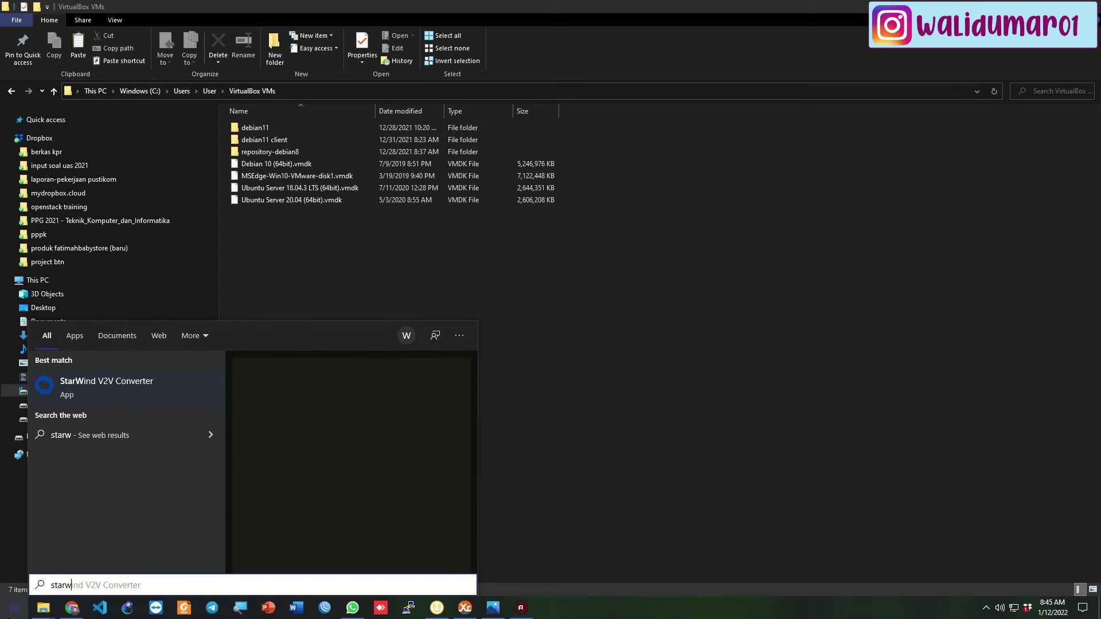
click(112, 389)
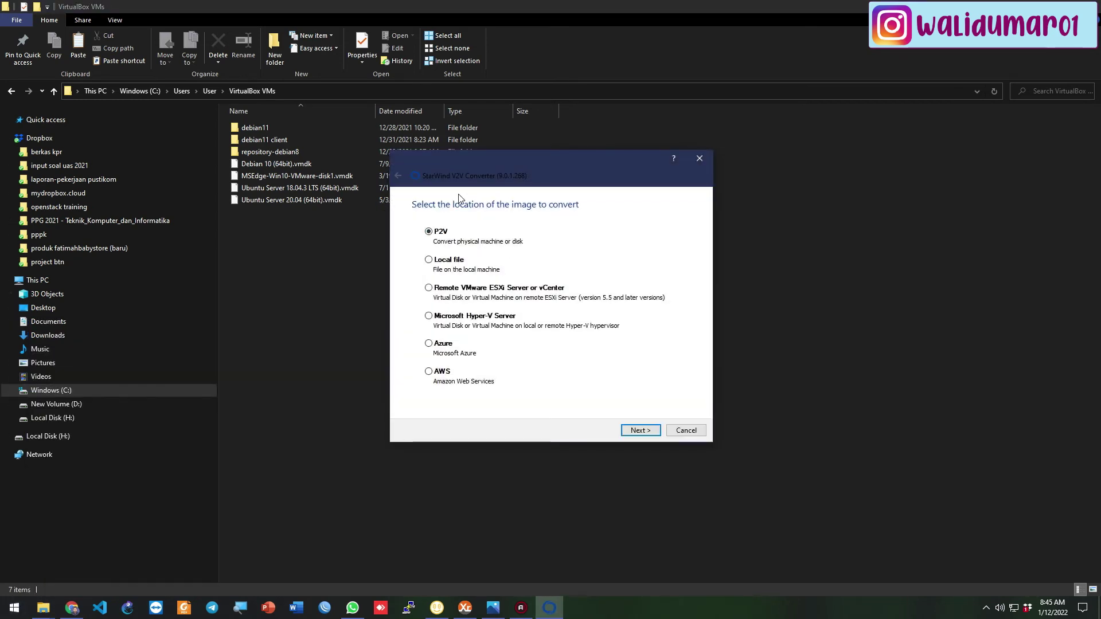
Choose Local file as the location of the image to convert and continue to the source image page.
drag(487, 174, 513, 239)
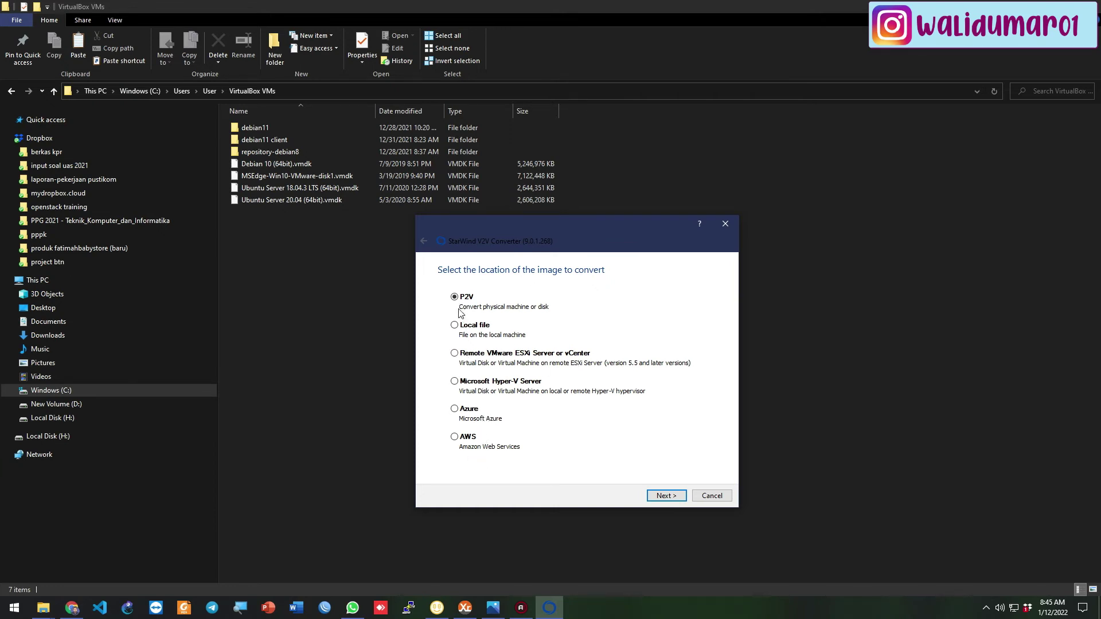
click(455, 326)
drag(501, 232, 474, 225)
click(638, 487)
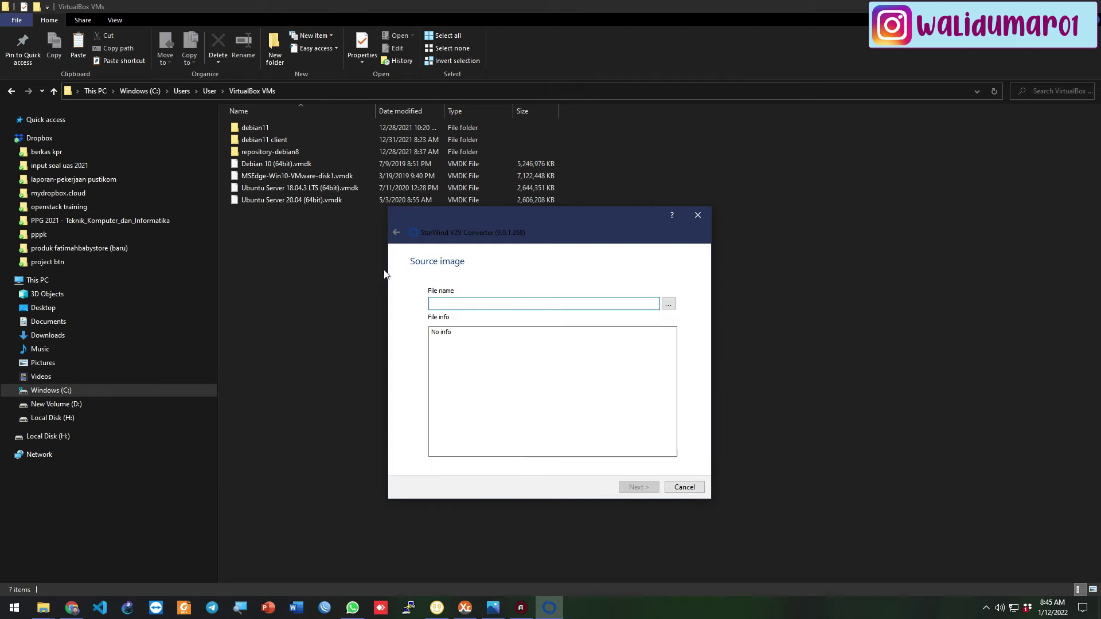
Open the debian11 folder in File Explorer and examine its debian11.vdi disk file.
double_click(280, 126)
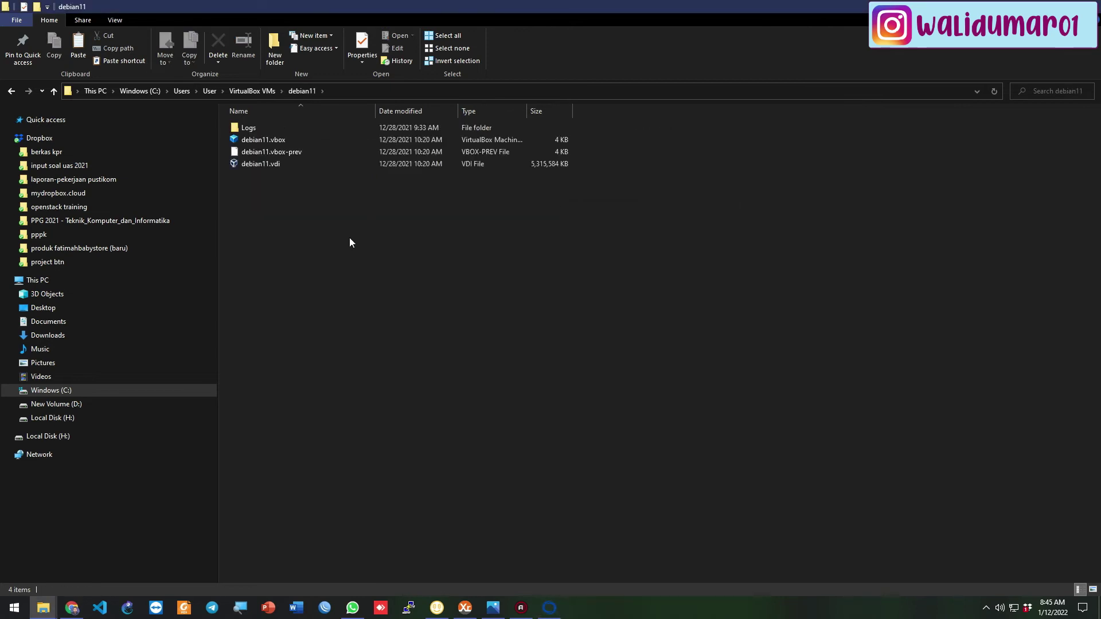
click(278, 167)
click(301, 232)
click(255, 166)
click(294, 230)
Return to StarWind V2V Converter and browse for the source image in the VirtualBox VMs folder under C:\Users\User.
click(550, 607)
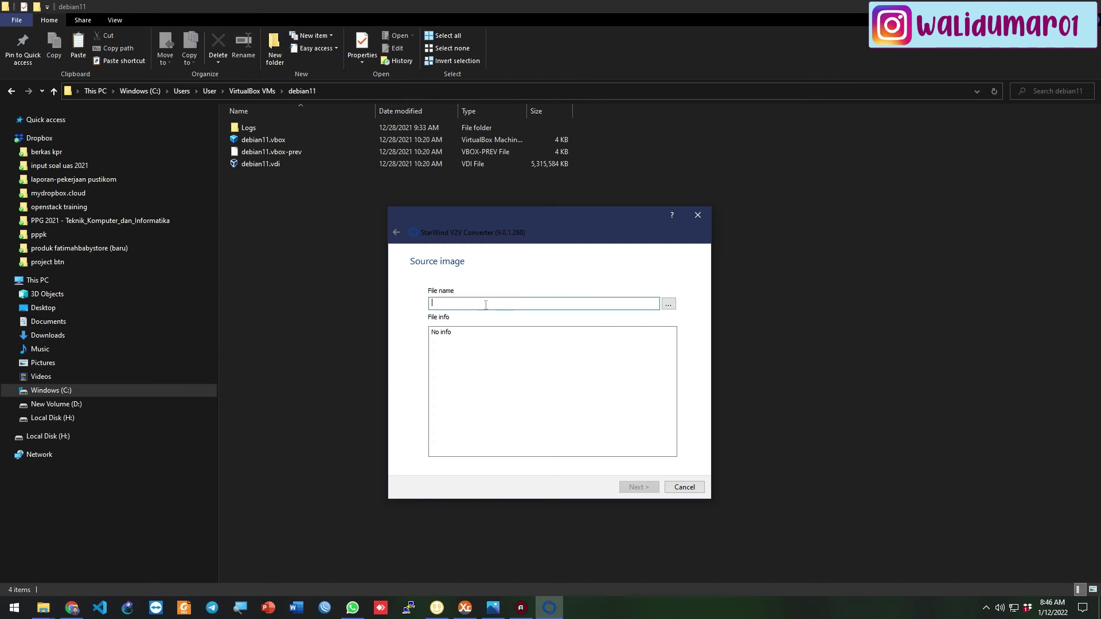
click(669, 304)
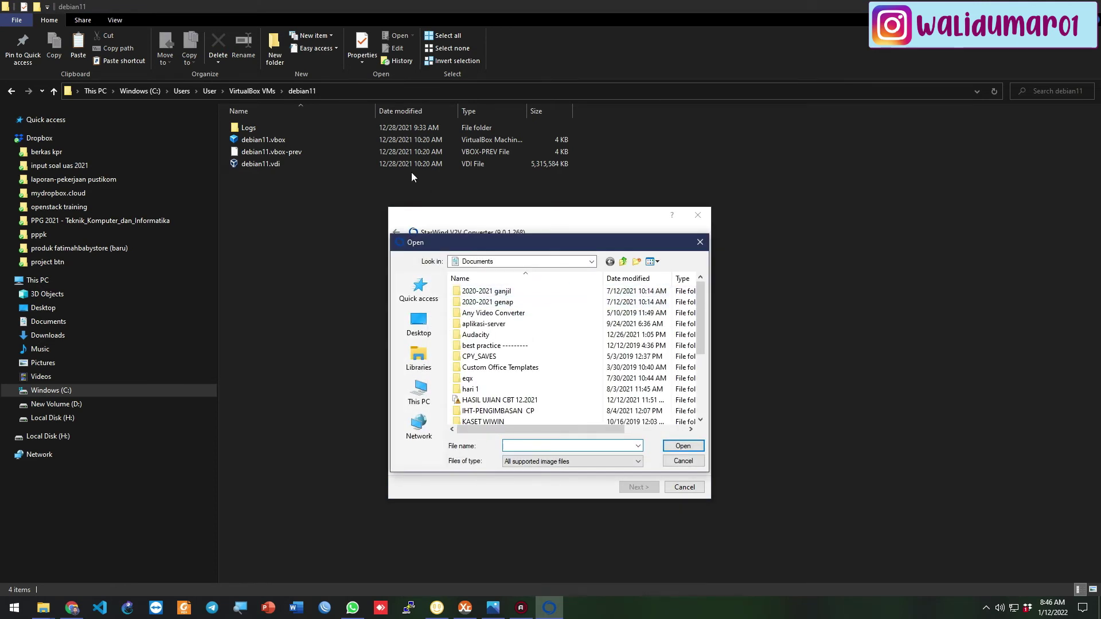
click(505, 260)
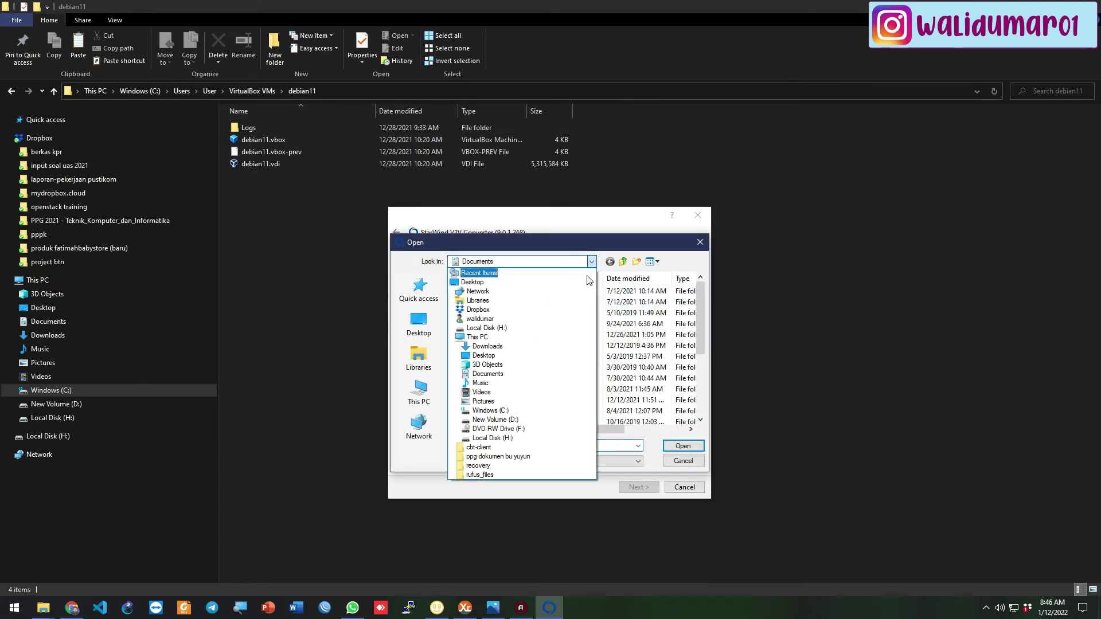
click(478, 337)
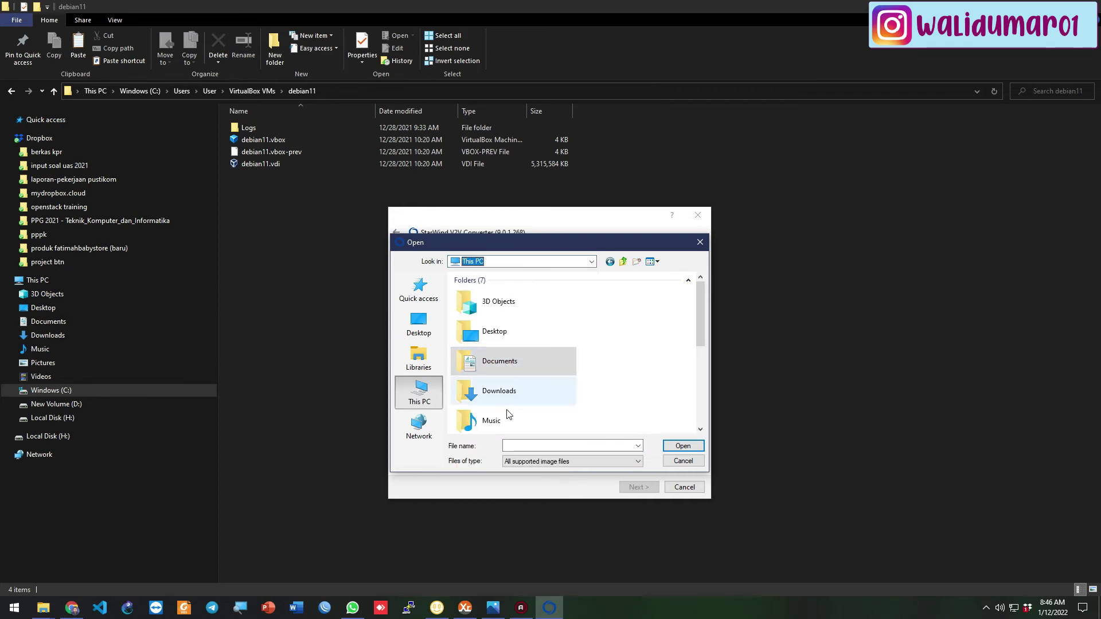
scroll(512, 399, down, 5)
double_click(502, 325)
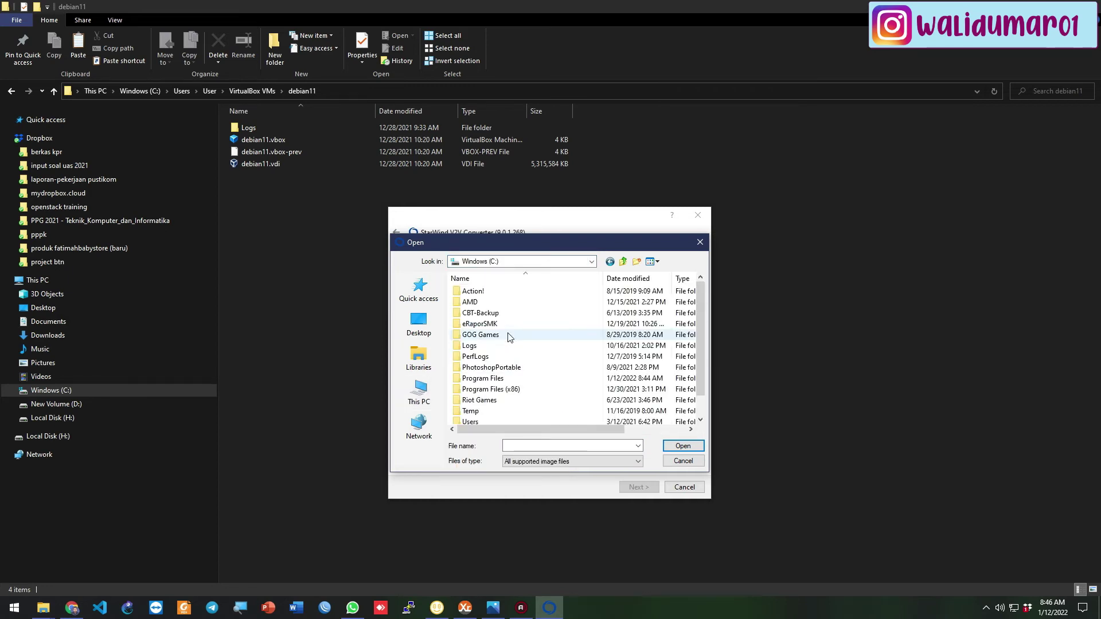
scroll(479, 388, down, 1)
double_click(476, 401)
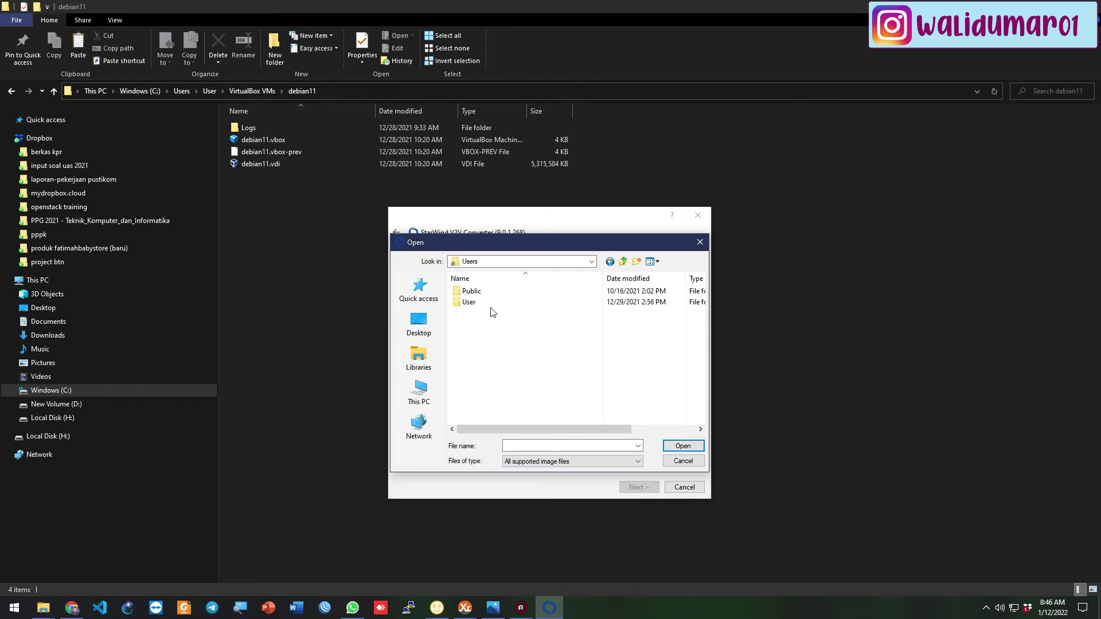
double_click(469, 302)
scroll(475, 402, down, 5)
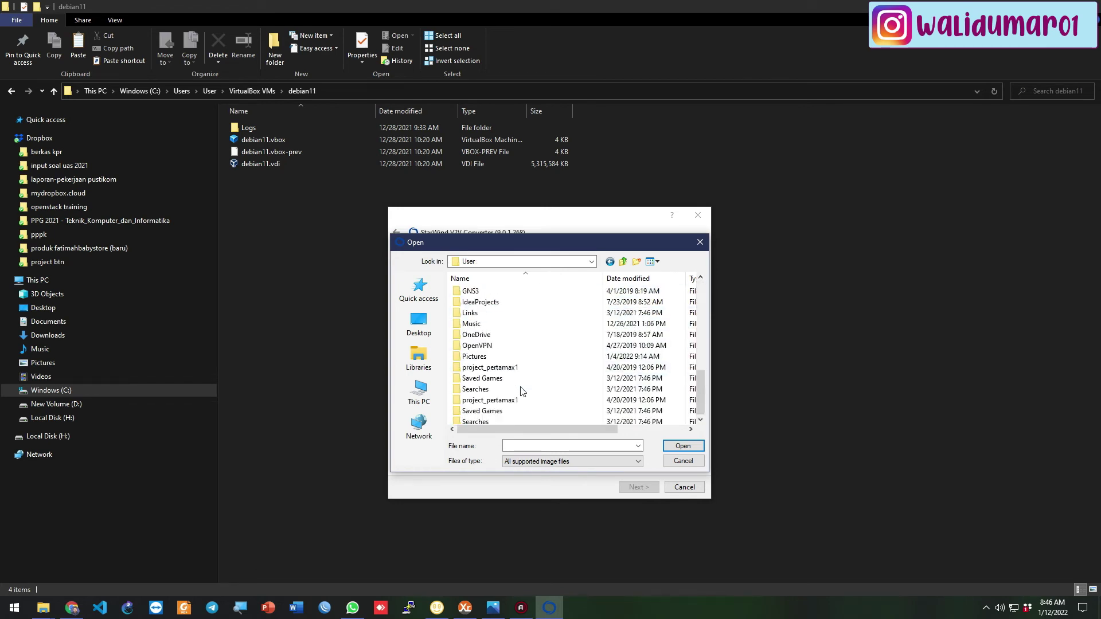
double_click(476, 411)
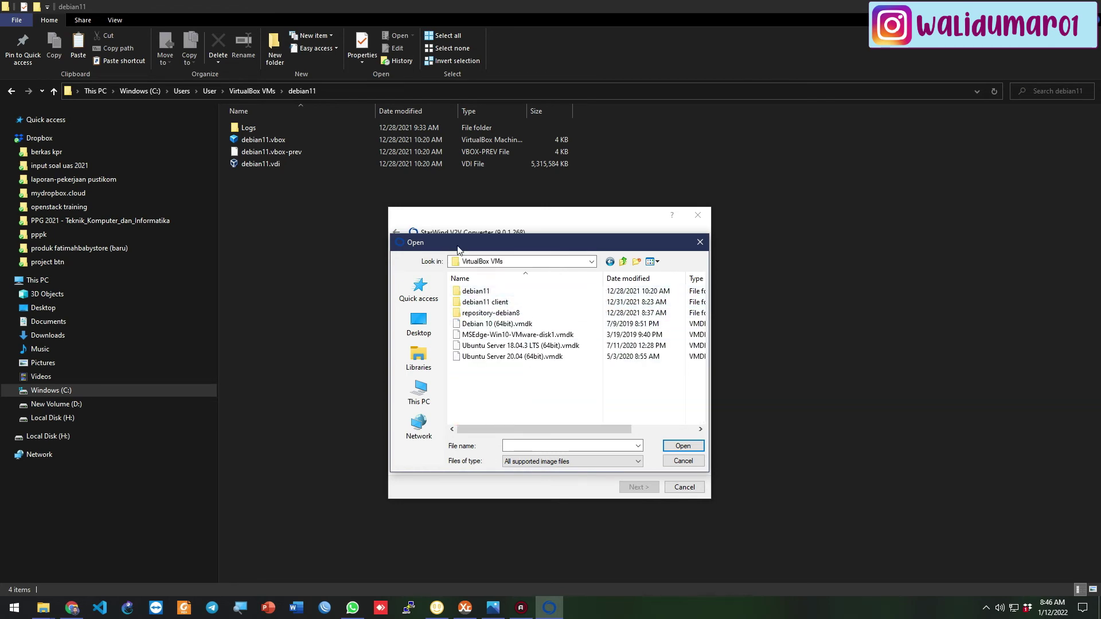
Check the debian11 folder for a supported image file and go back up to VirtualBox VMs.
double_click(471, 292)
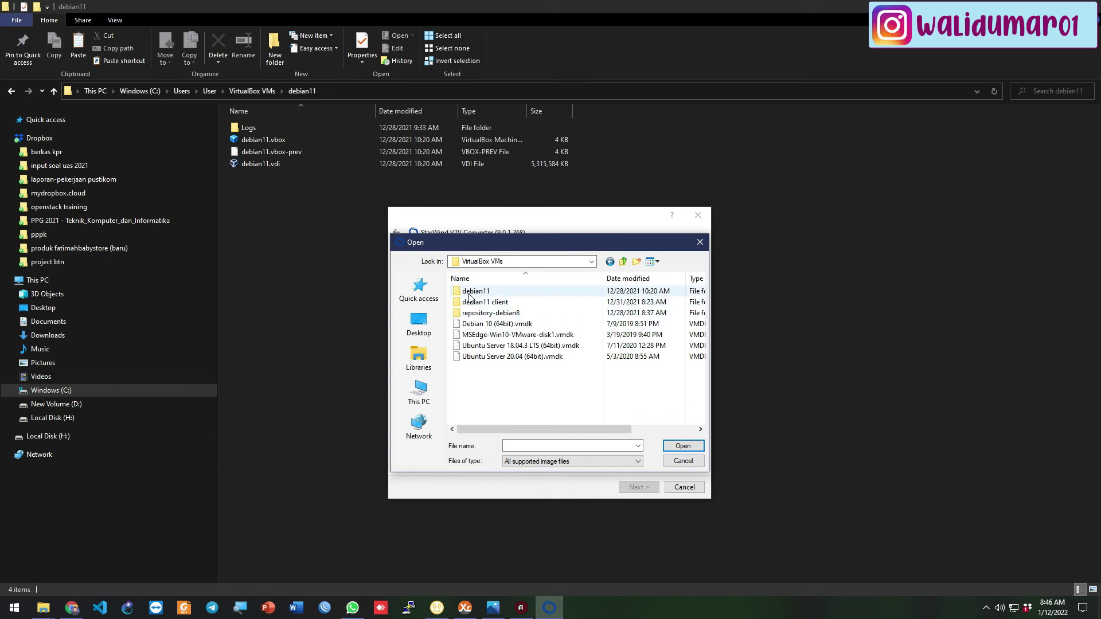
click(621, 264)
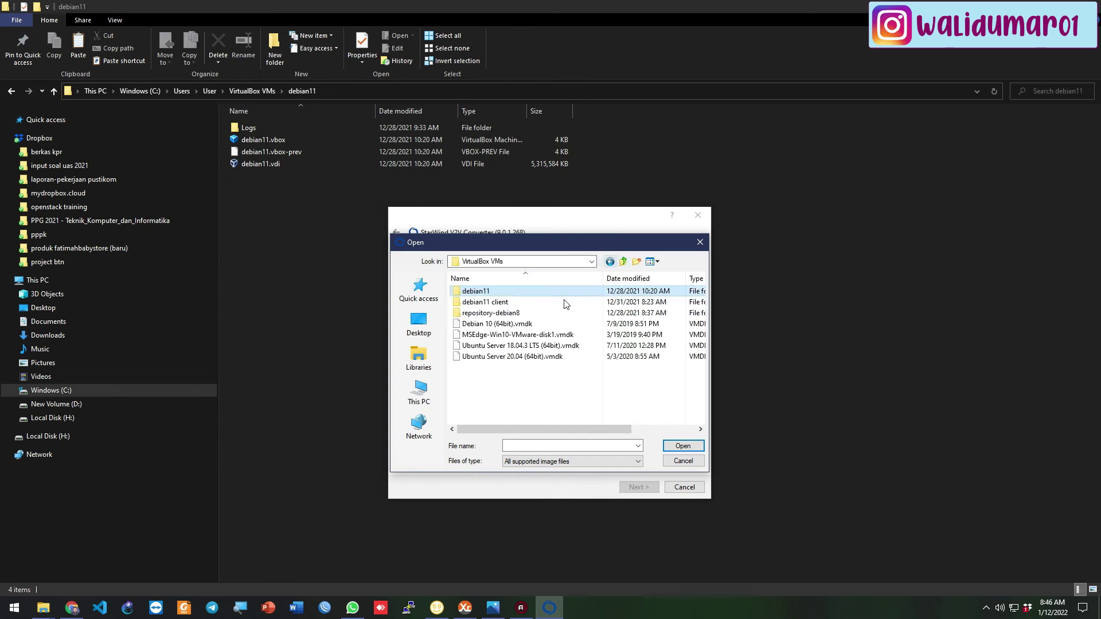
Check the debian11 client folder, return to VirtualBox VMs and open Debian 10 (64bit).vmdk as the source image.
double_click(485, 302)
click(623, 262)
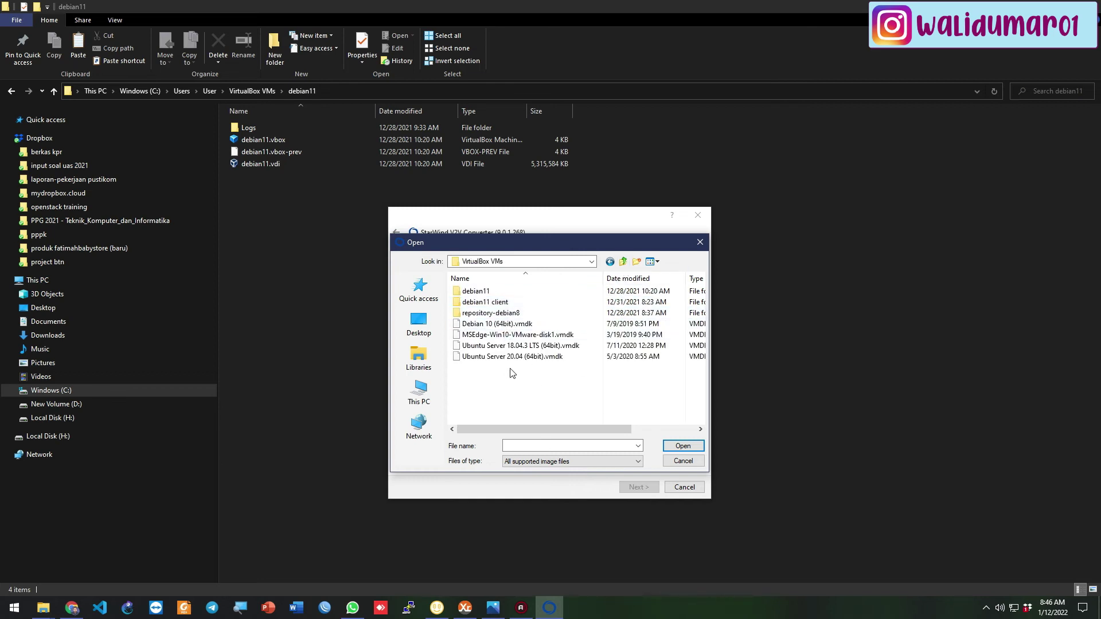
click(516, 325)
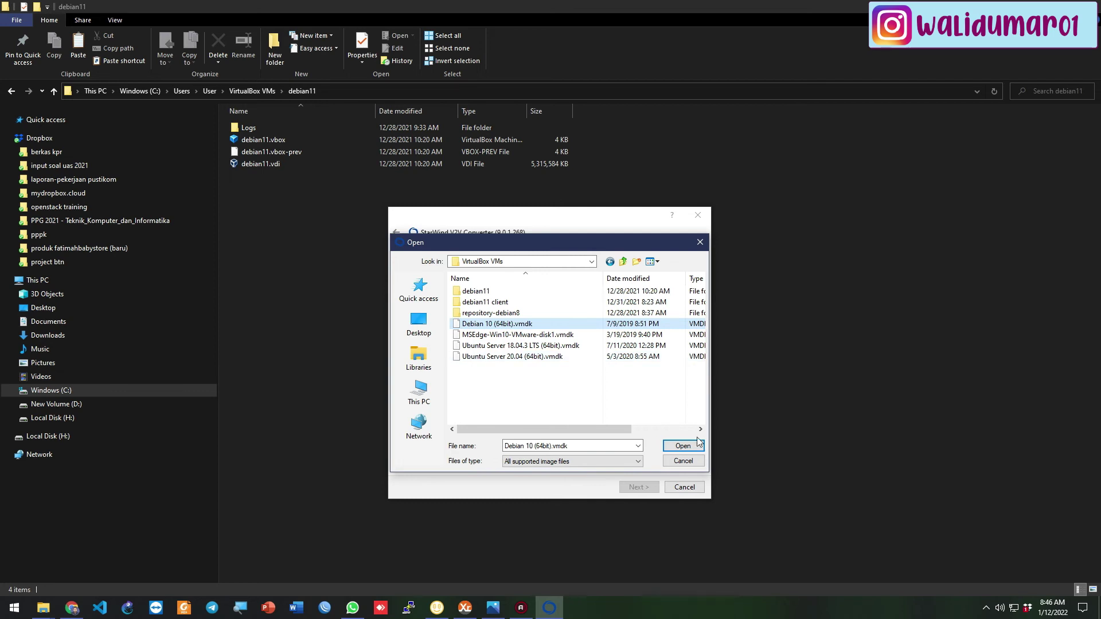
click(672, 446)
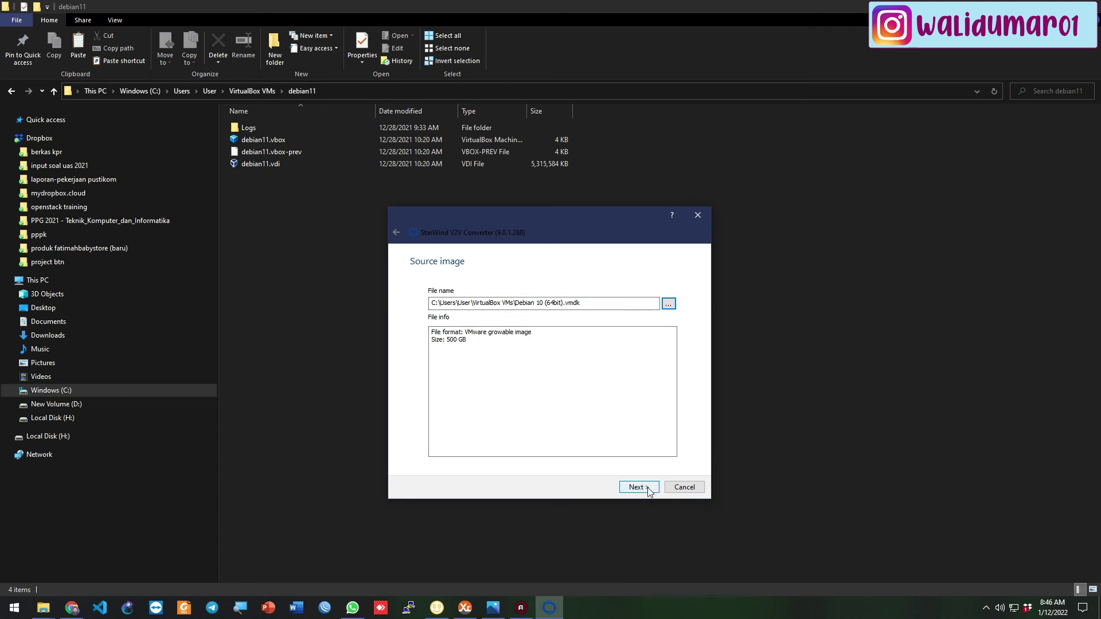
Review the source image's file format and size, and continue with Local file as the location of the destination image.
drag(463, 332, 549, 336)
click(551, 337)
drag(464, 332, 533, 333)
click(597, 381)
click(639, 488)
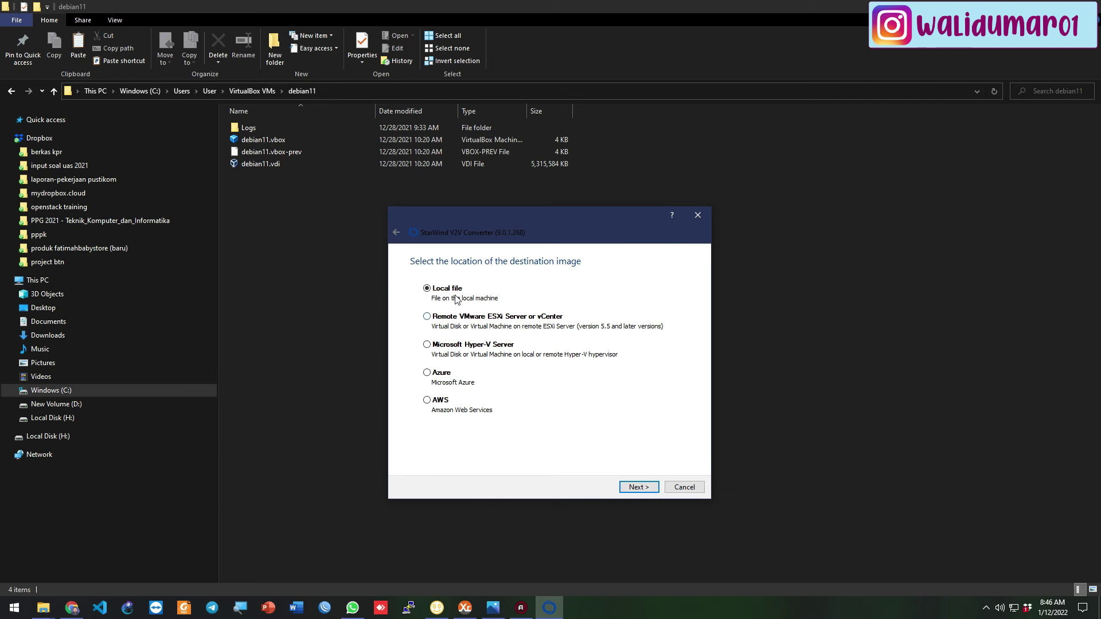
click(637, 487)
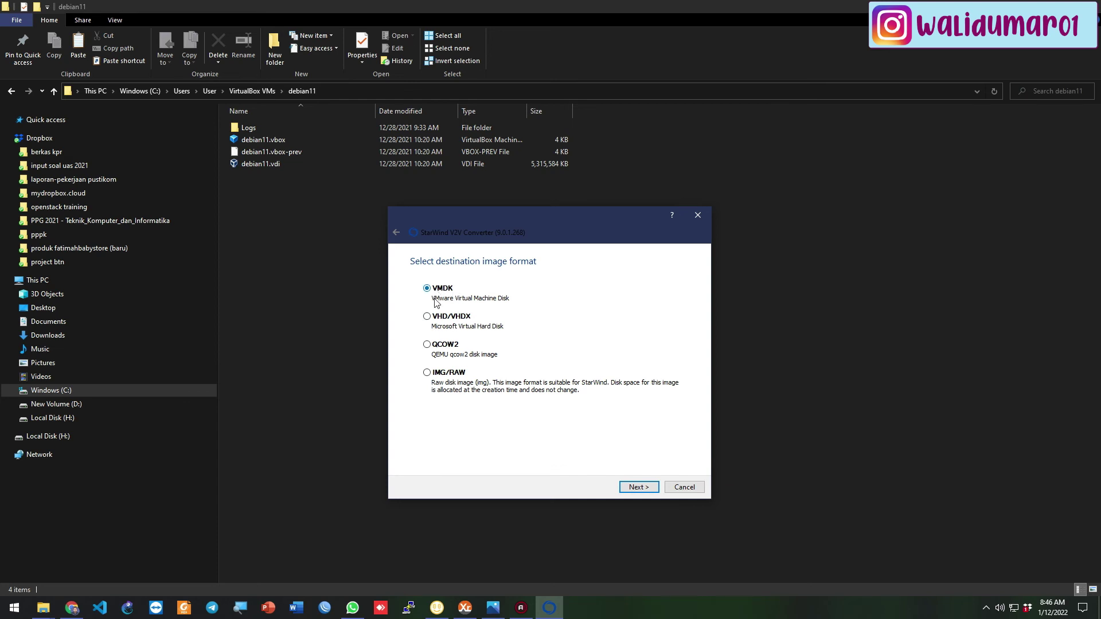
Choose QCOW2 as the destination image format, consult the conversion diagram in Photos, and continue to the destination file name.
click(428, 318)
click(492, 608)
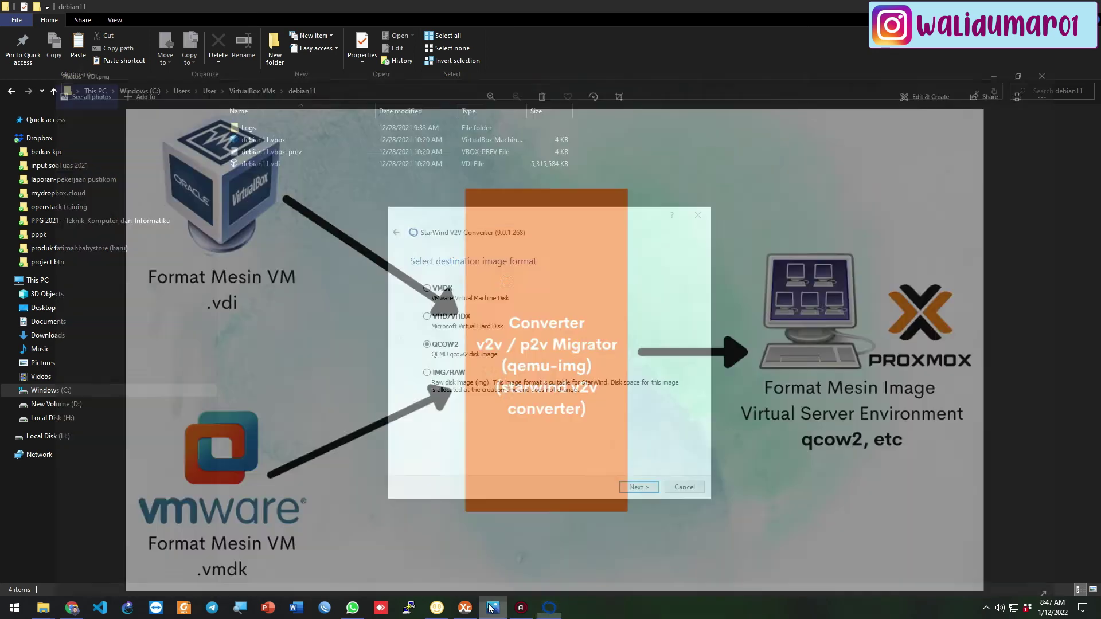
click(492, 608)
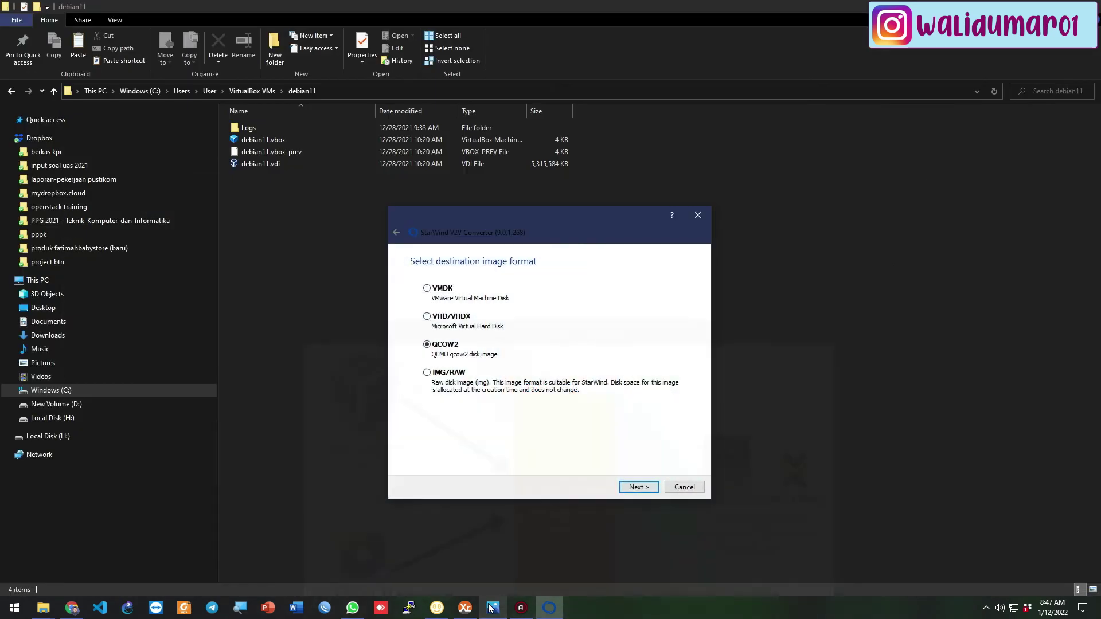
click(640, 487)
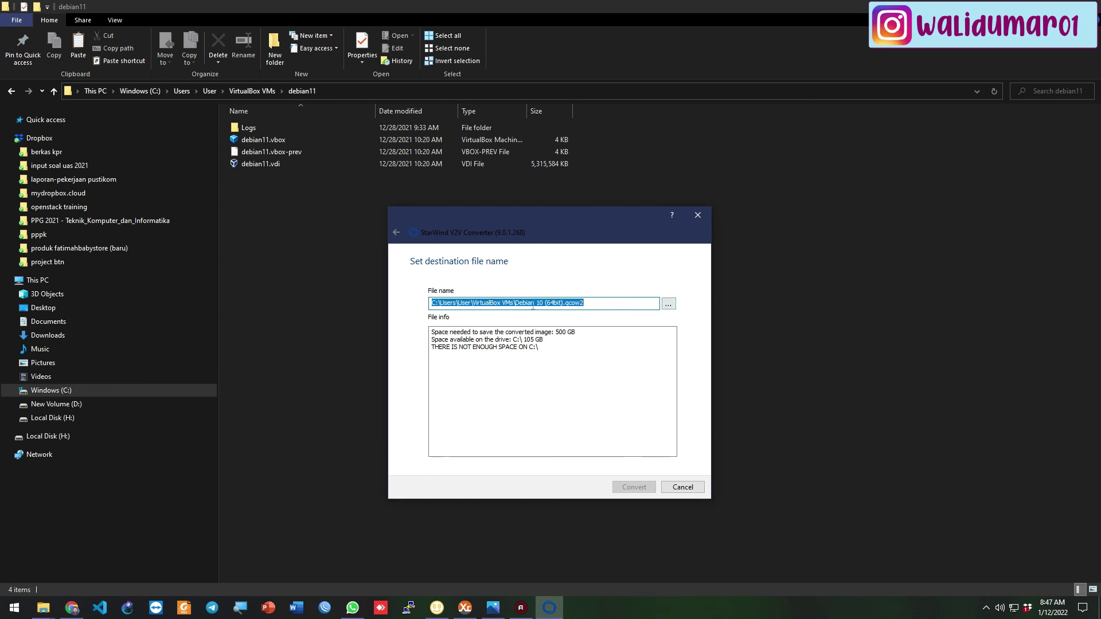
Create a folder named "hasil convert" on New Volume (D:) and set it as the destination for Debian 10 (64bit).qcow2.
click(668, 304)
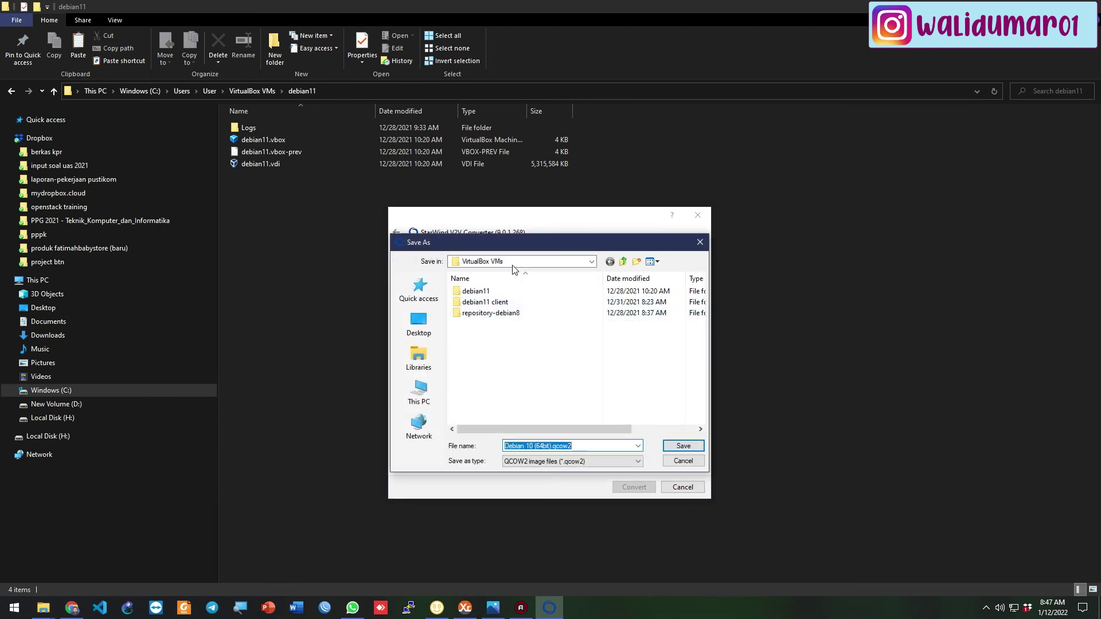
click(419, 390)
scroll(568, 367, down, 3)
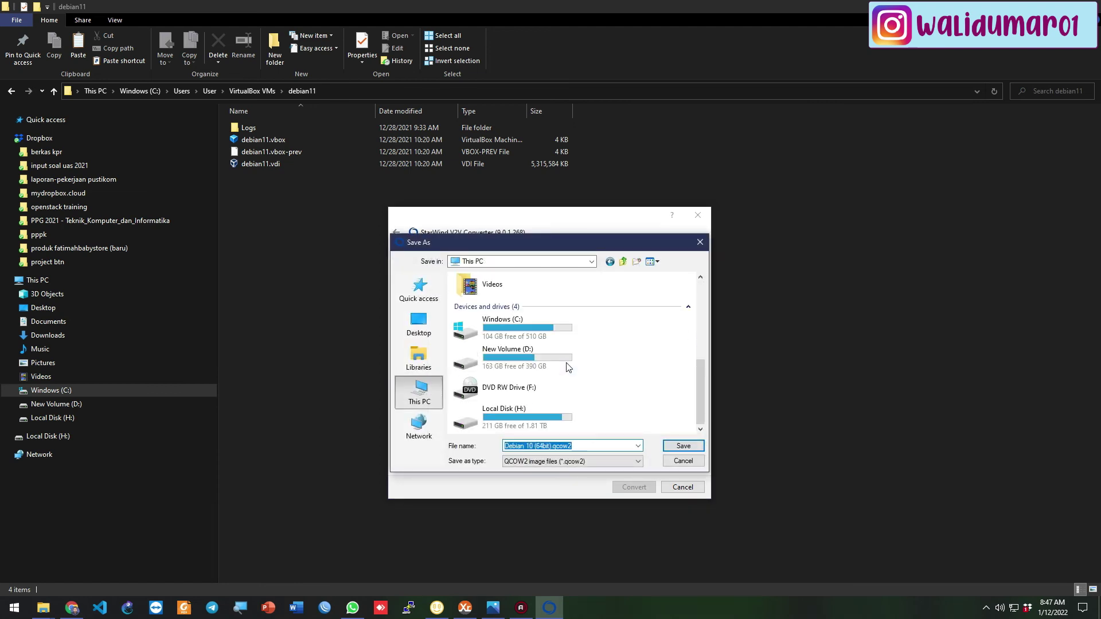
double_click(567, 368)
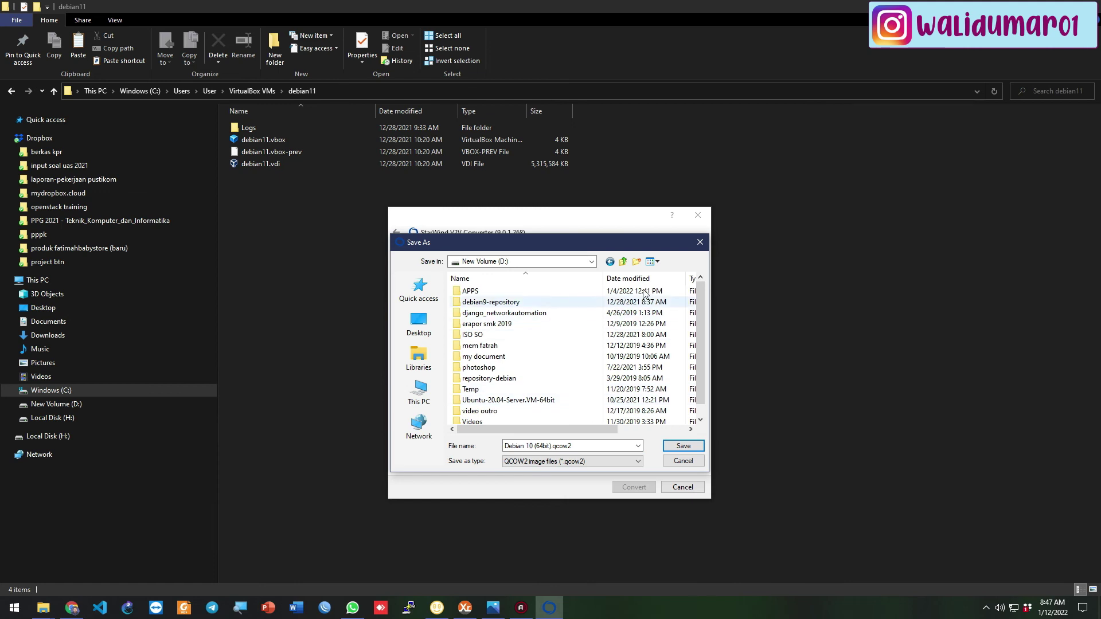
click(637, 262)
text(has)
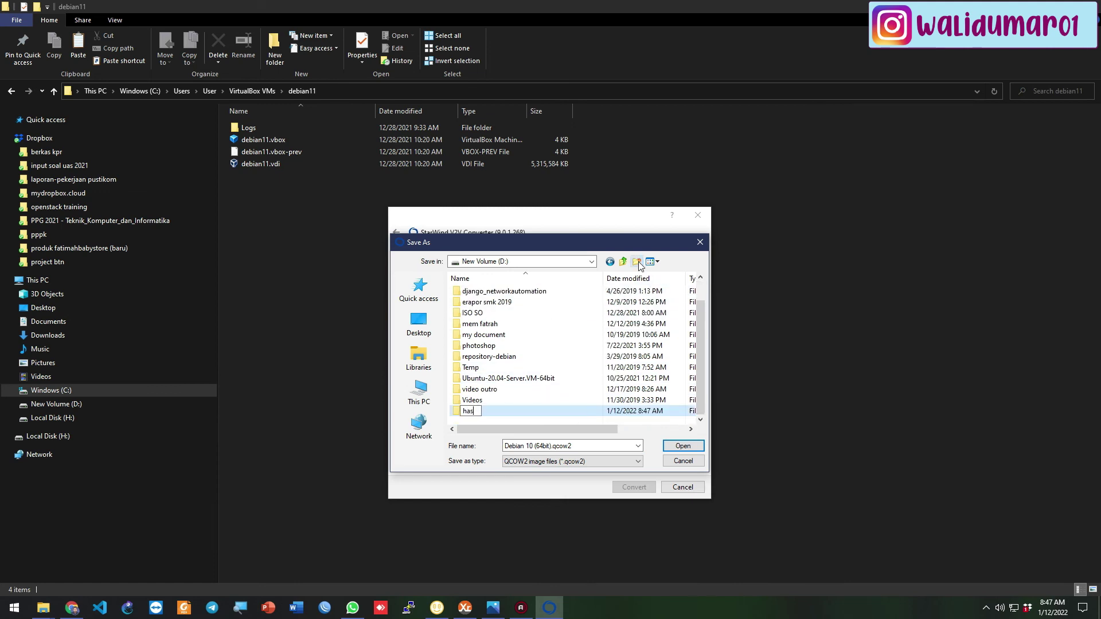
text(il convert)
key(Return)
click(679, 450)
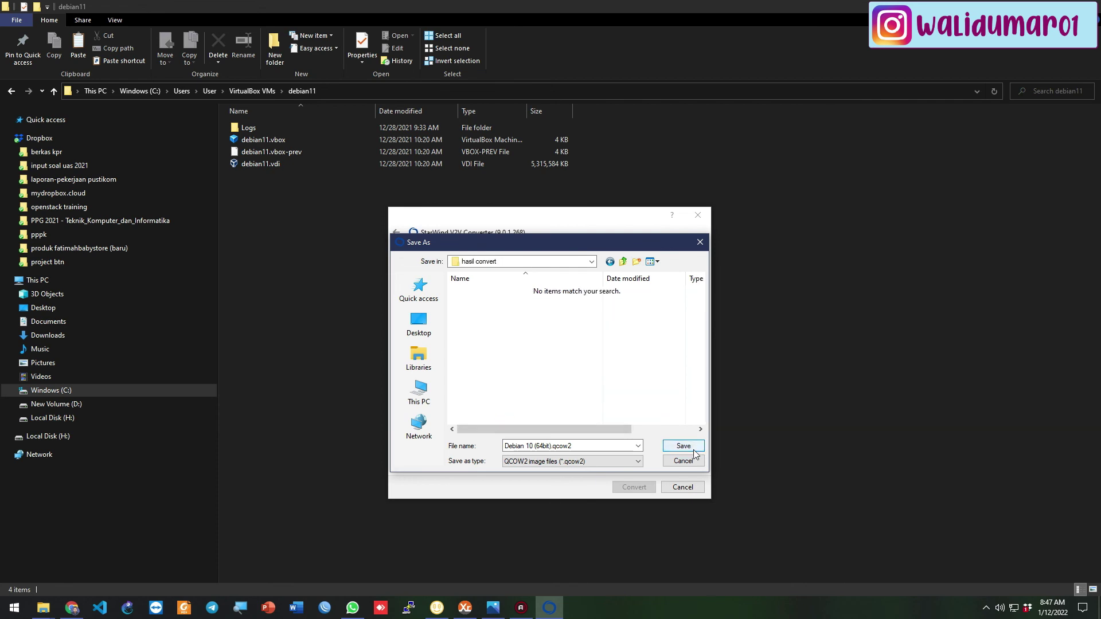
click(683, 447)
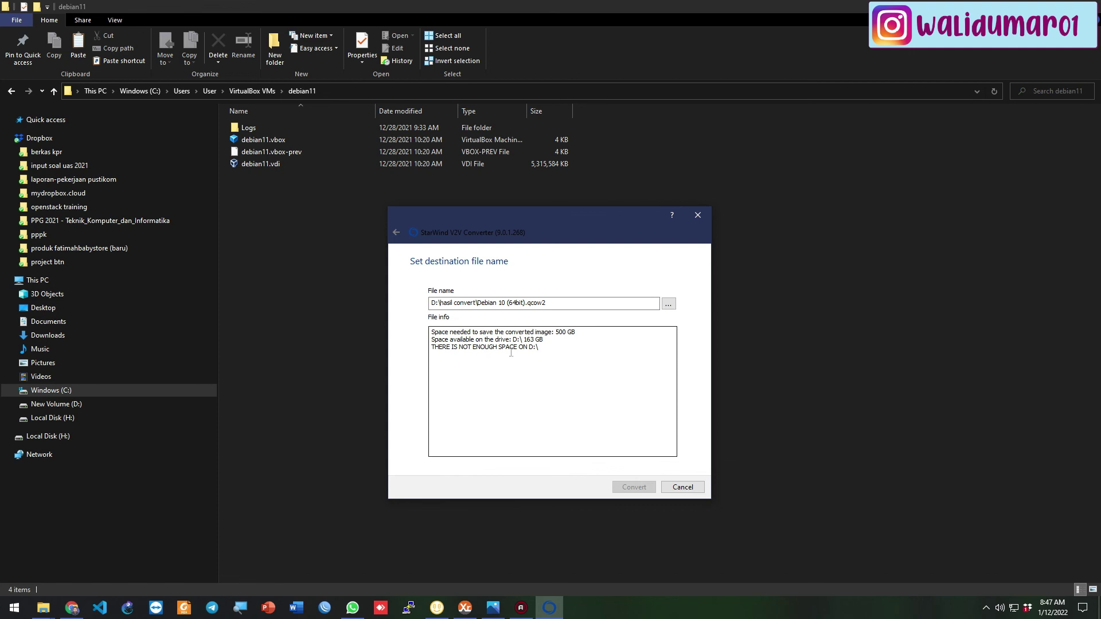
Change the destination of Debian 10 (64bit).qcow2 to the root of Local Disk (H:).
click(668, 304)
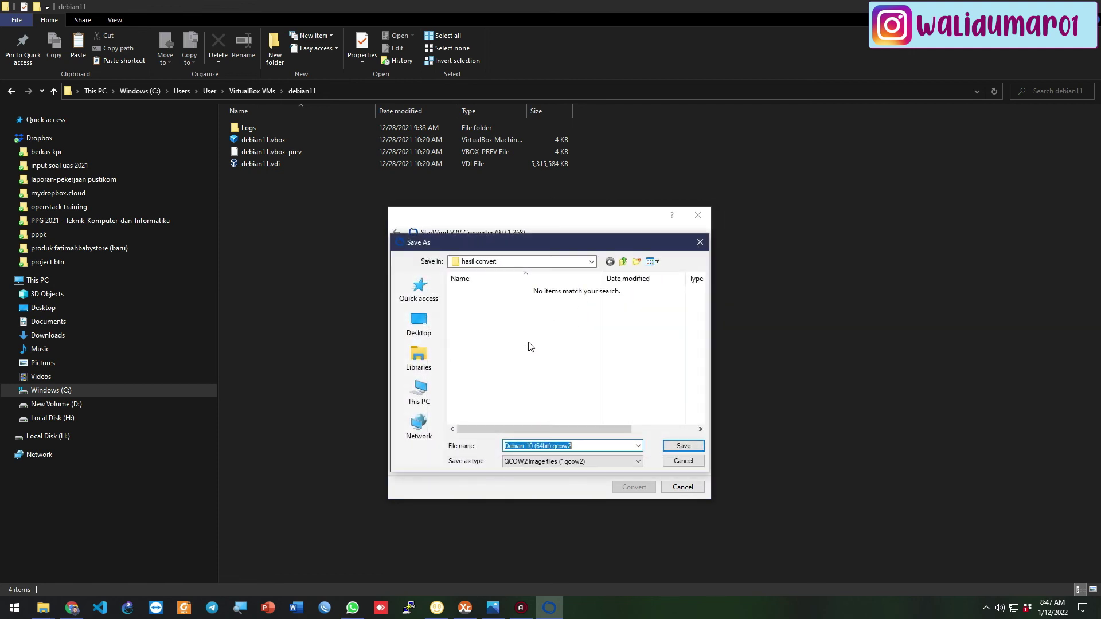
click(418, 392)
scroll(573, 378, down, 5)
double_click(535, 429)
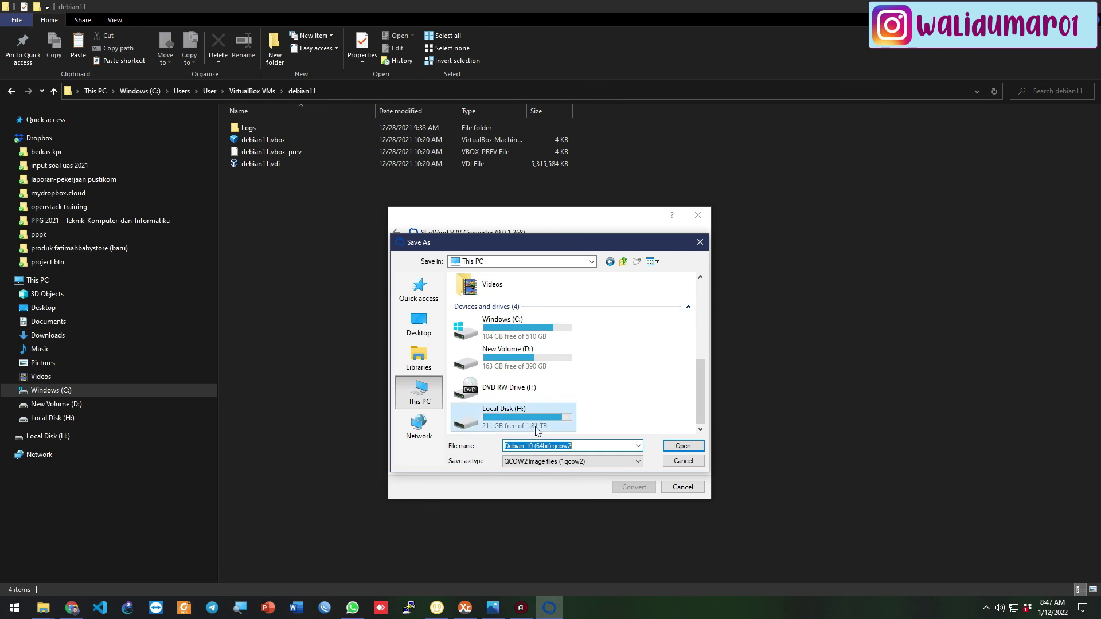
scroll(577, 417, down, 4)
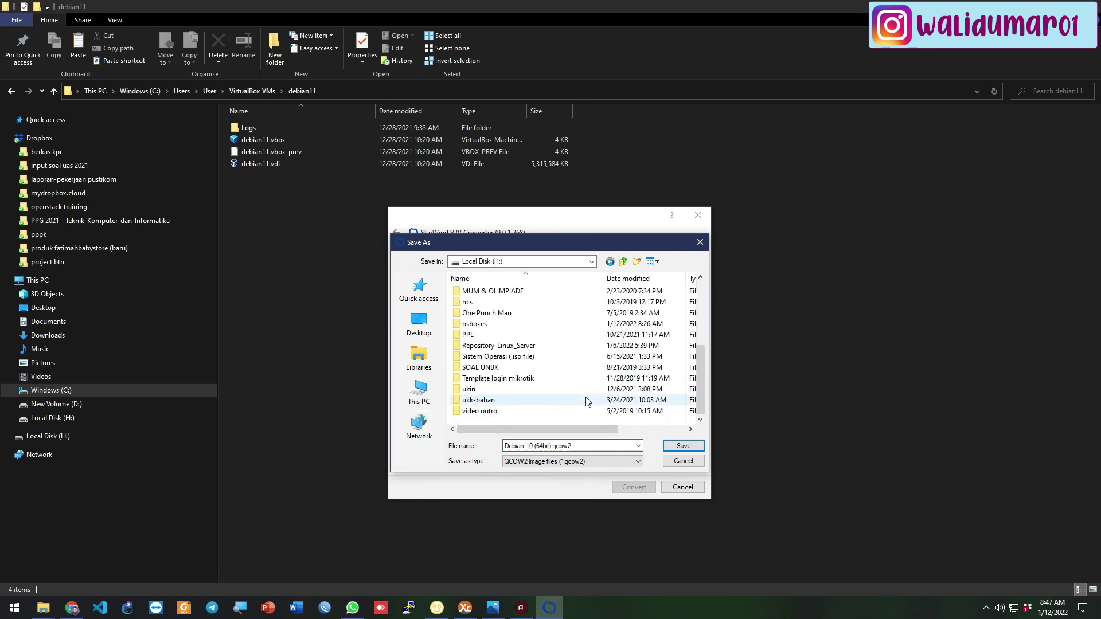
click(683, 445)
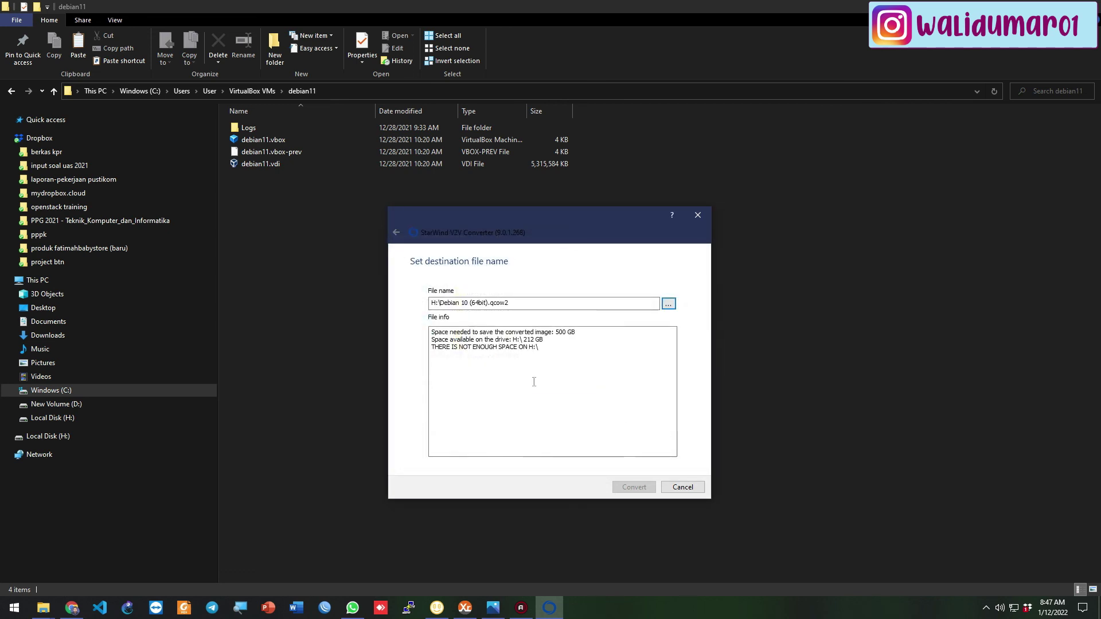
Compare the space needed for the converted image with the free space of the drives in File Explorer's This PC.
click(506, 339)
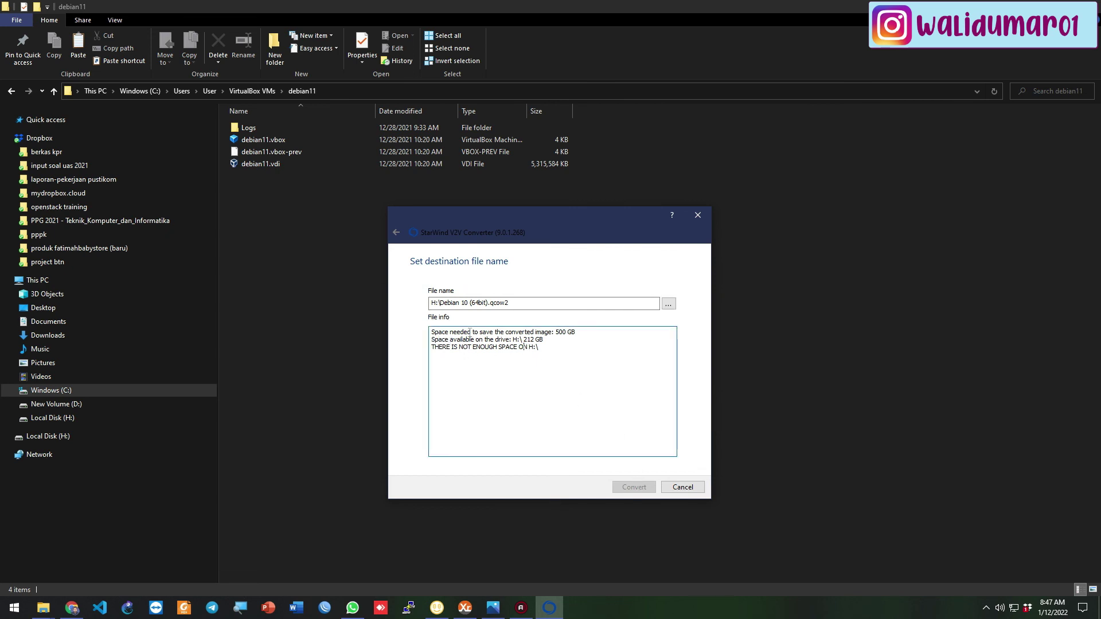
drag(470, 333, 570, 332)
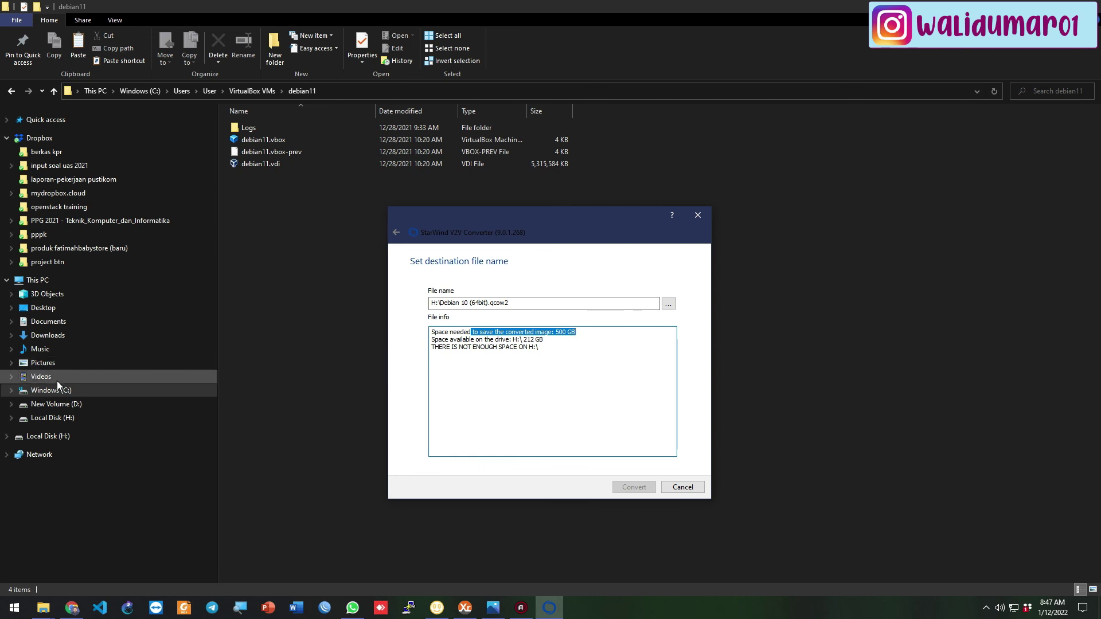
click(54, 280)
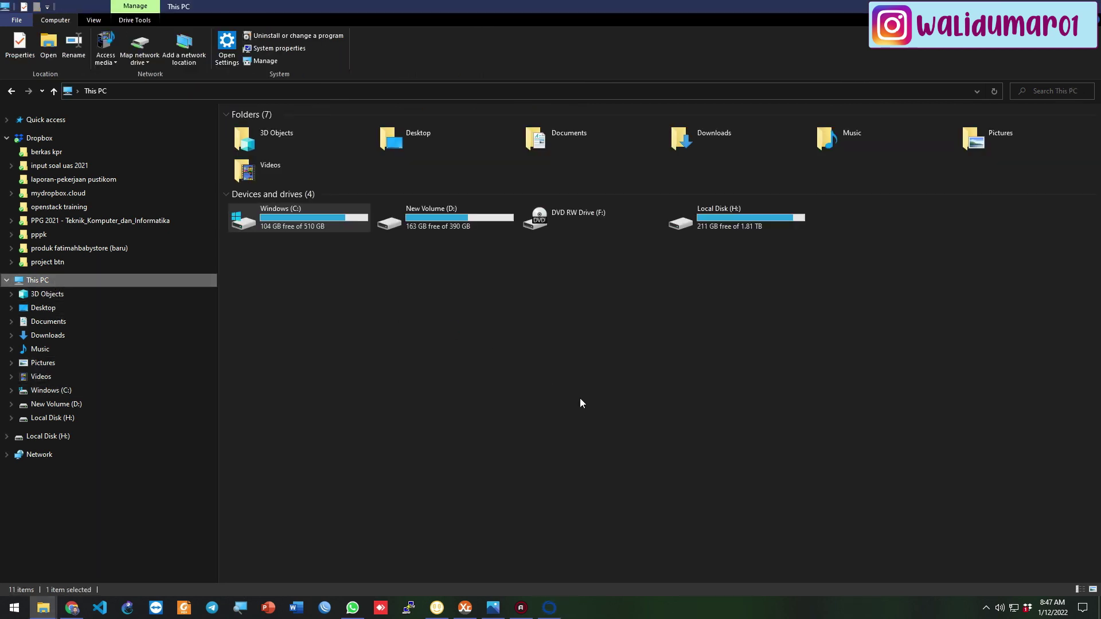
key(alt+Tab)
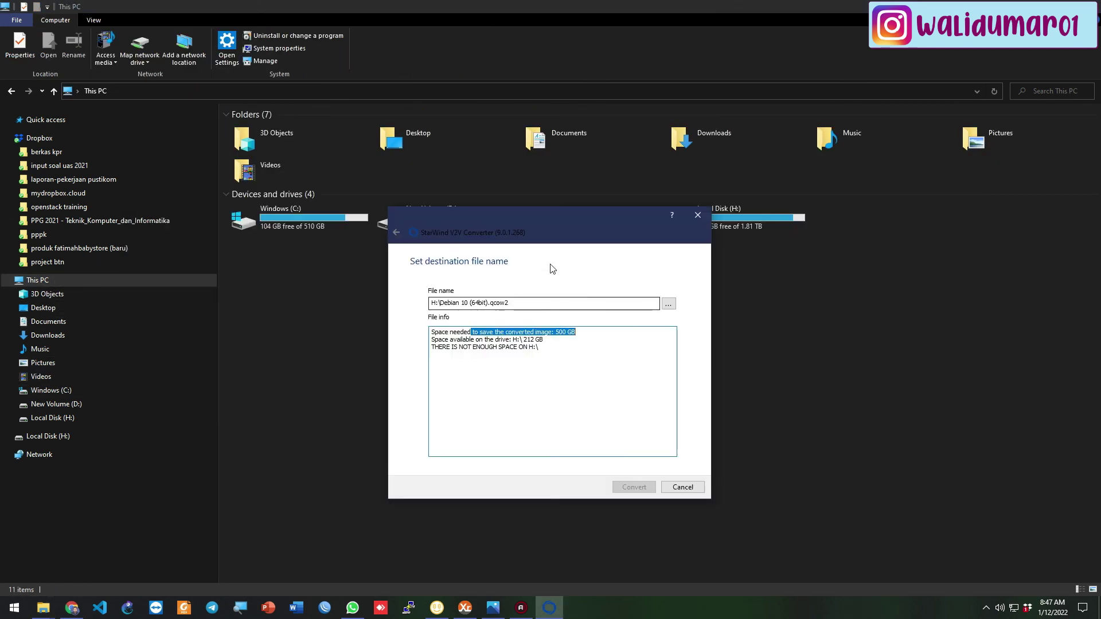
drag(534, 216, 577, 281)
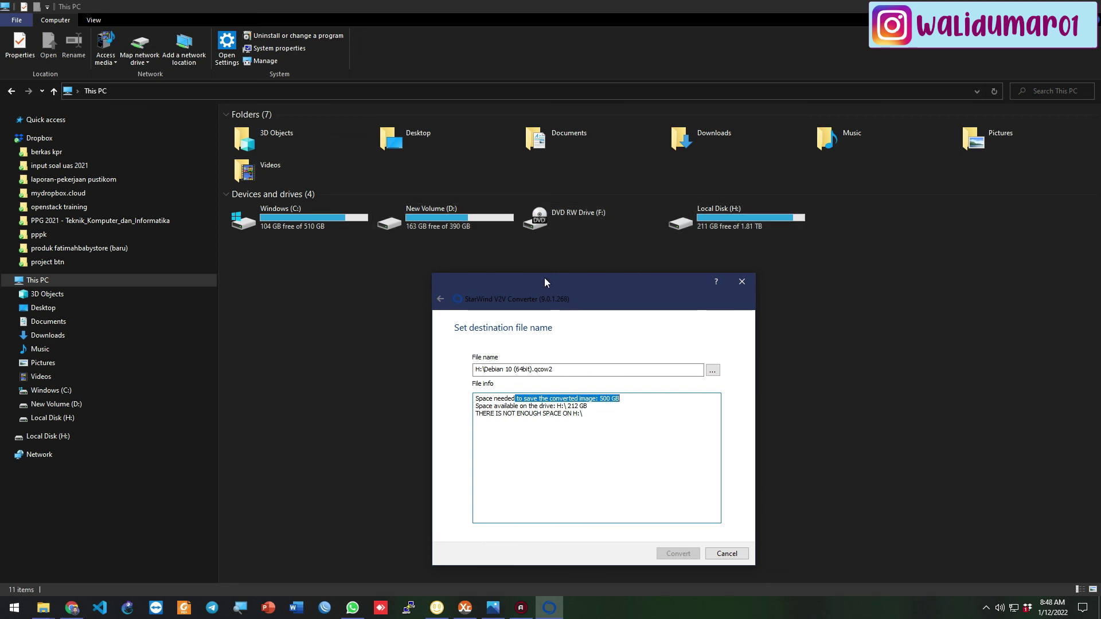
drag(545, 278, 531, 270)
Look through the files on Local Disk (H:), including the nagiosxi and unms-ubuntu OVA files, and return to This PC.
double_click(749, 228)
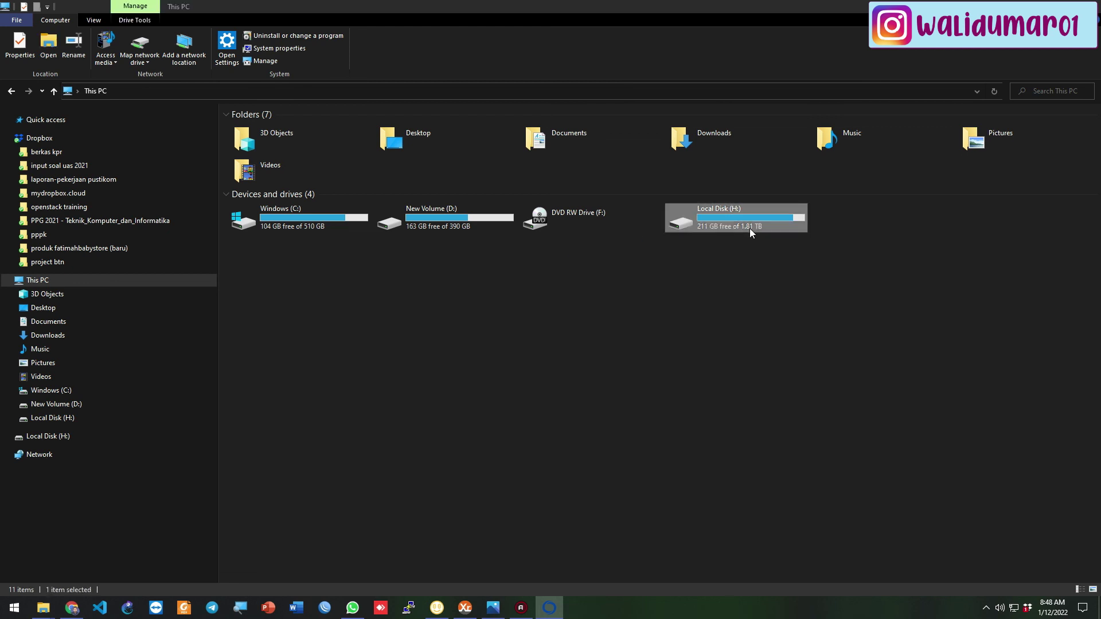
scroll(512, 273, down, 10)
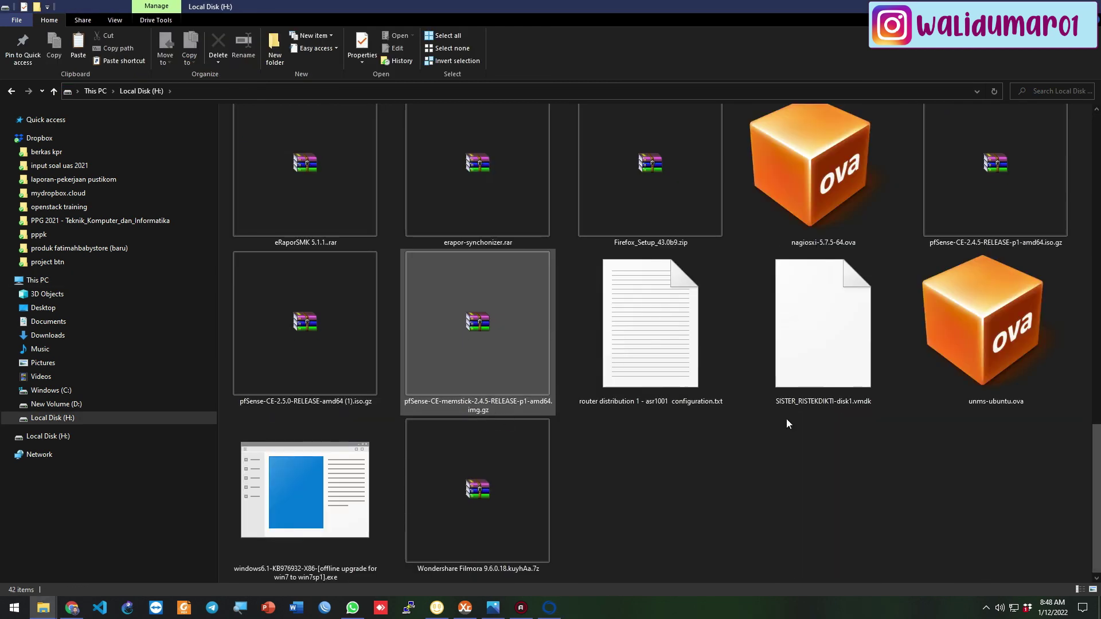
click(996, 339)
ctrl+click(834, 221)
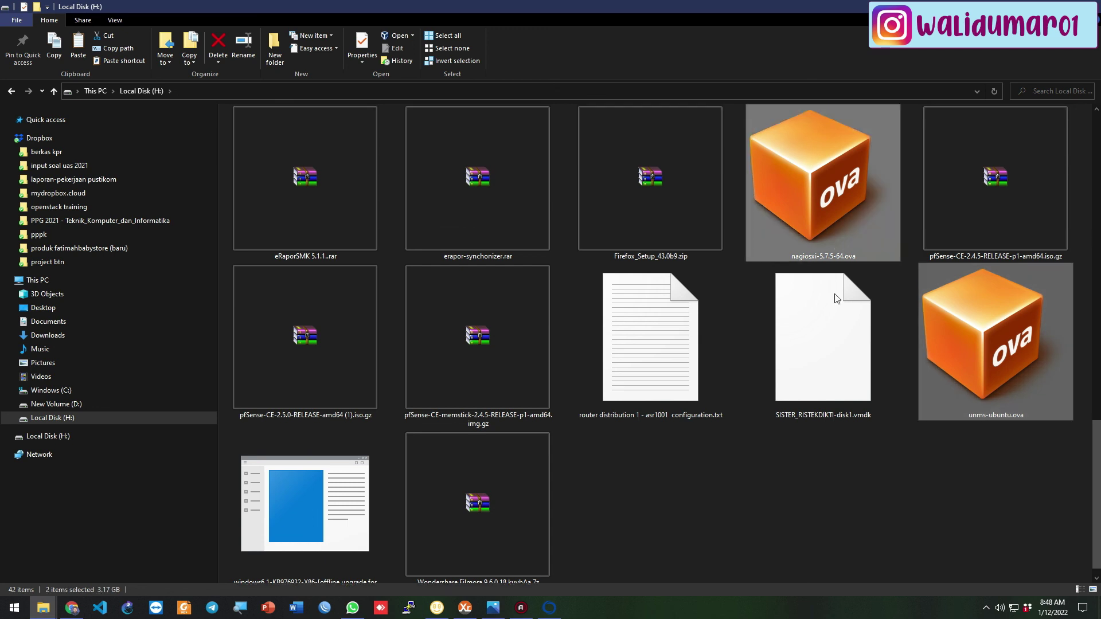
scroll(781, 477, up, 10)
scroll(779, 480, down, 10)
scroll(751, 474, up, 10)
click(46, 281)
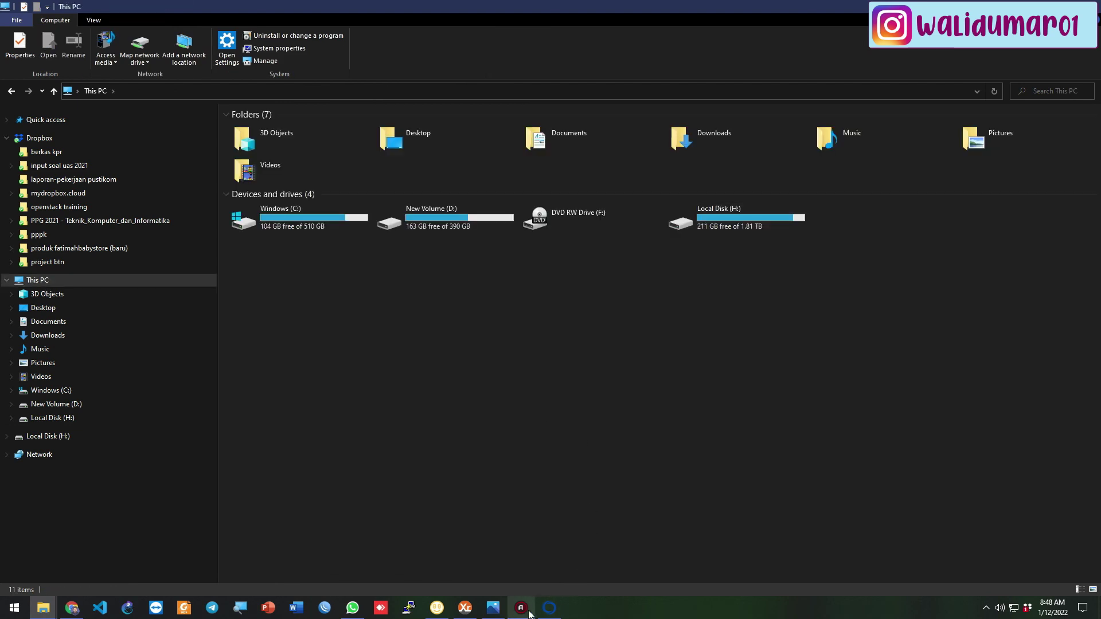
Switch back to StarWind V2V Converter and reread the space information for the destination file.
click(549, 607)
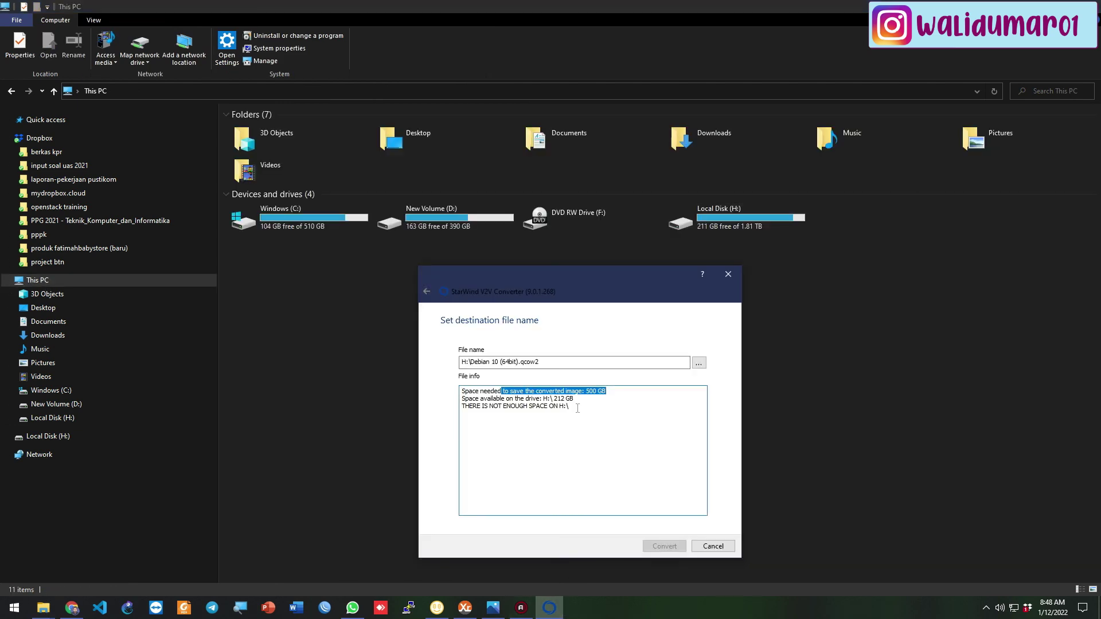
drag(578, 409, 428, 388)
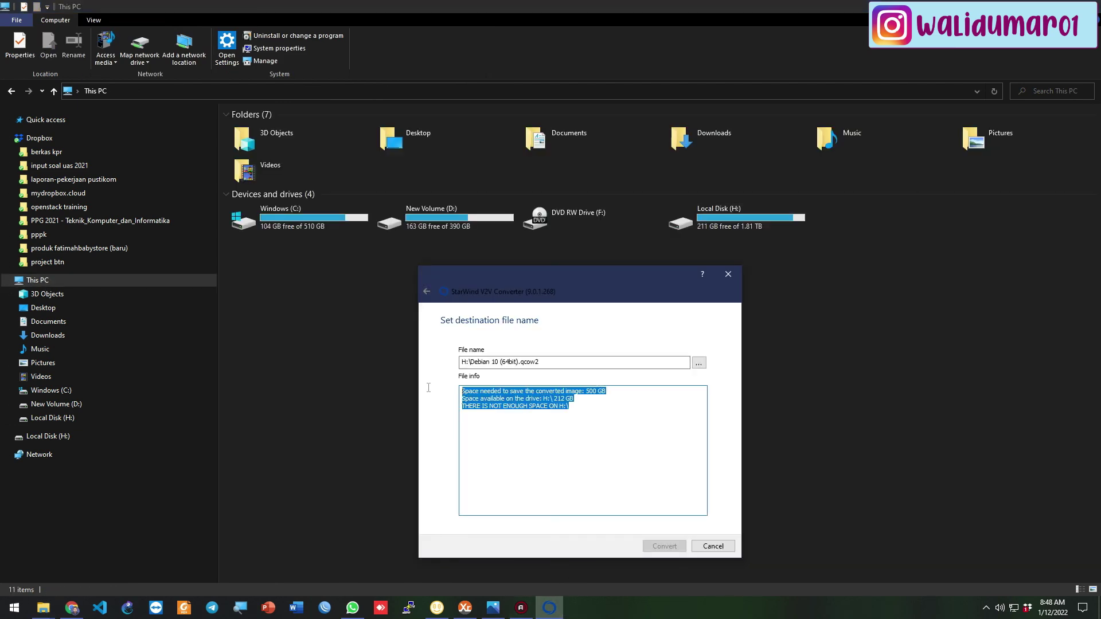
click(607, 418)
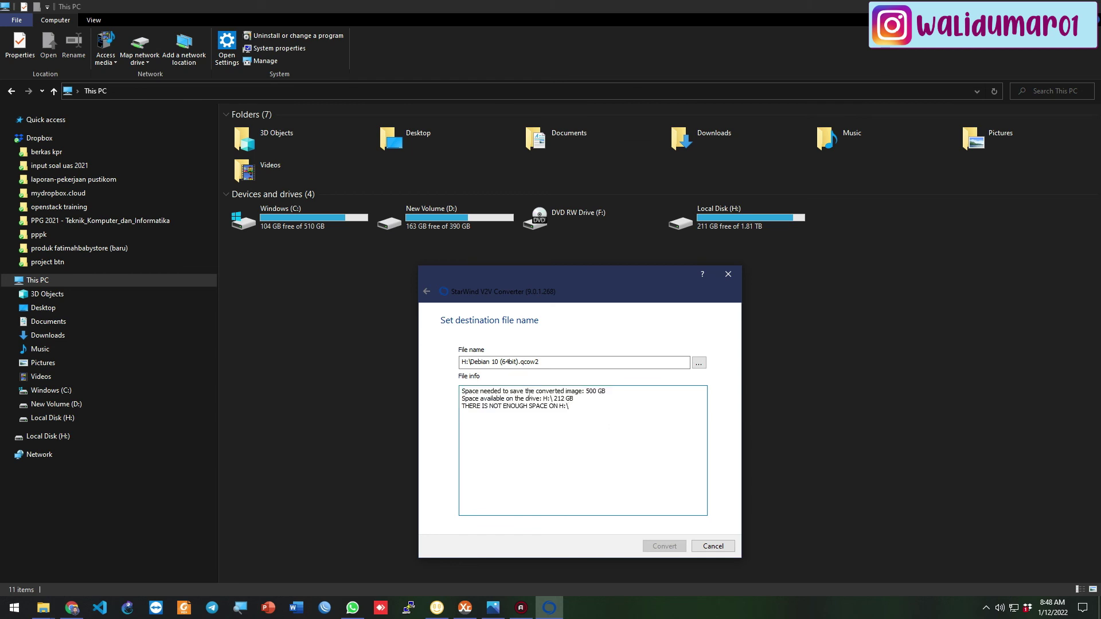